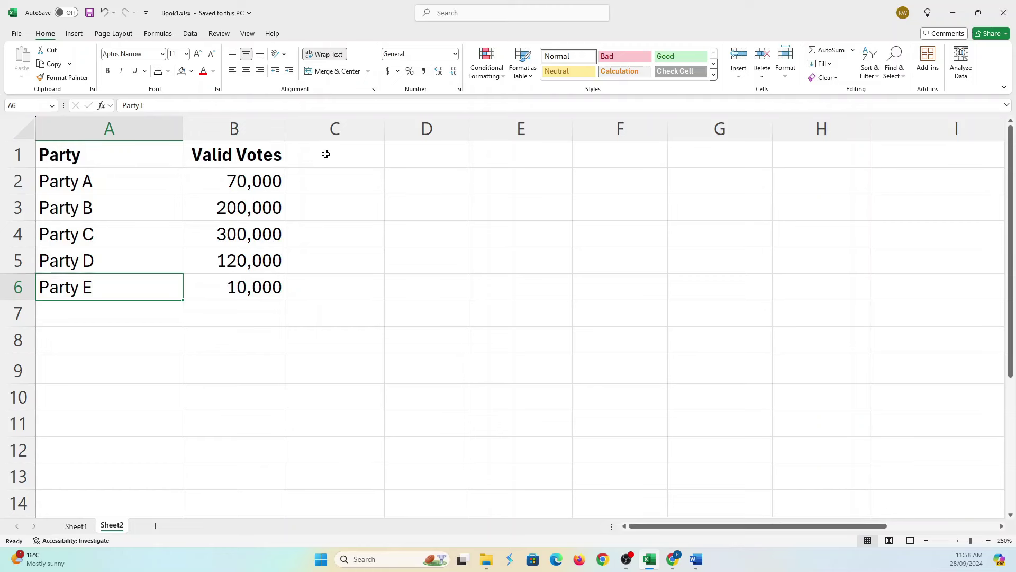
Add a Total row in row 7 that sums the valid votes in B2:B6.
{"action": "left_click", "coordinate": [327, 153]}
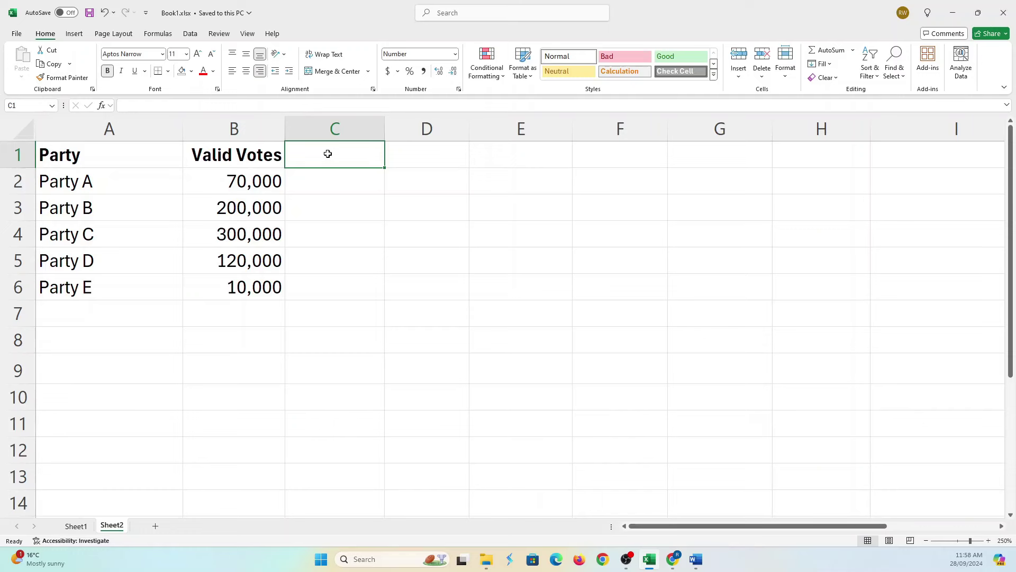
{"action": "left_click", "coordinate": [128, 321]}
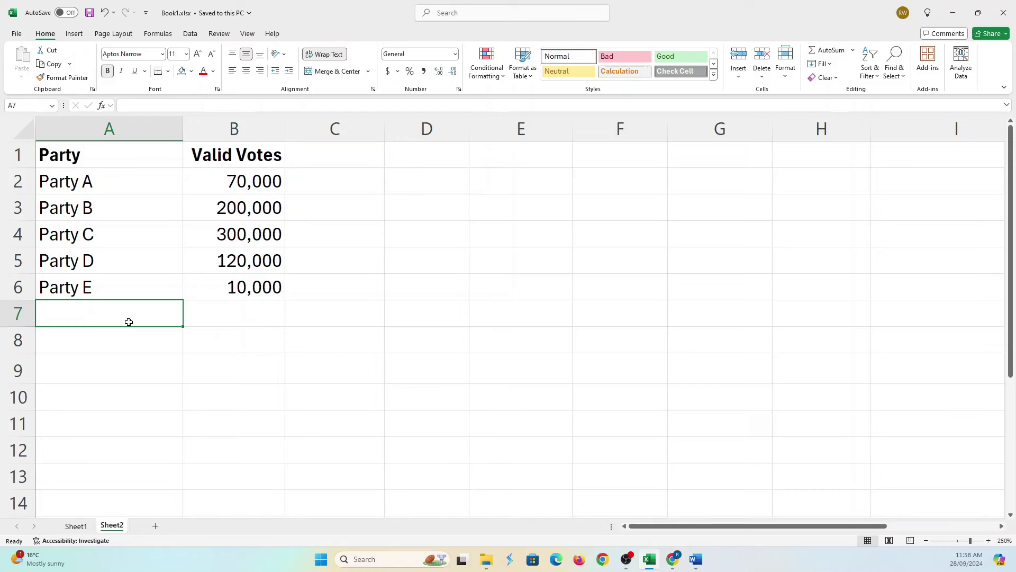
{"action": "type", "text": "Total"}
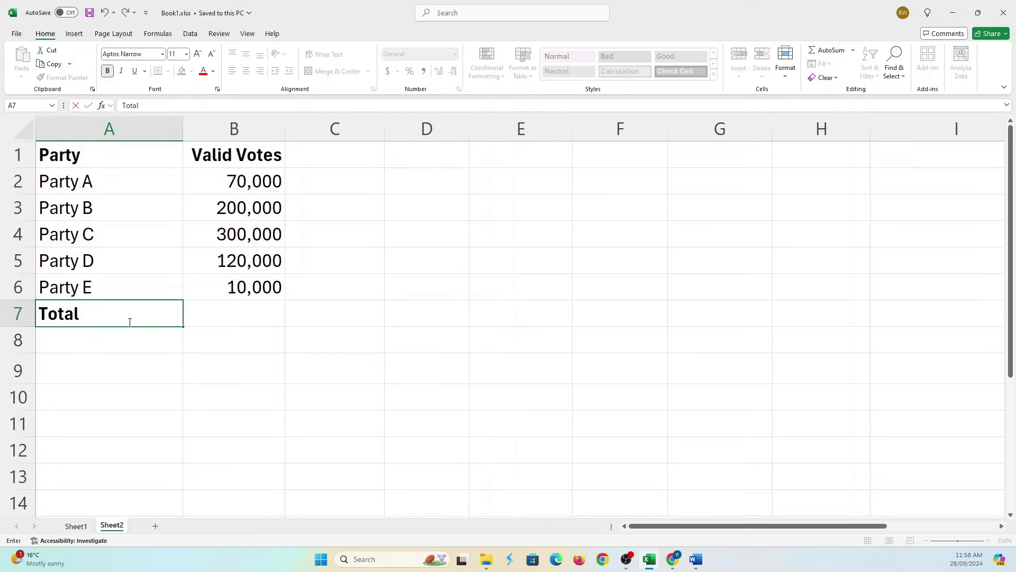
{"action": "key", "text": "Tab"}
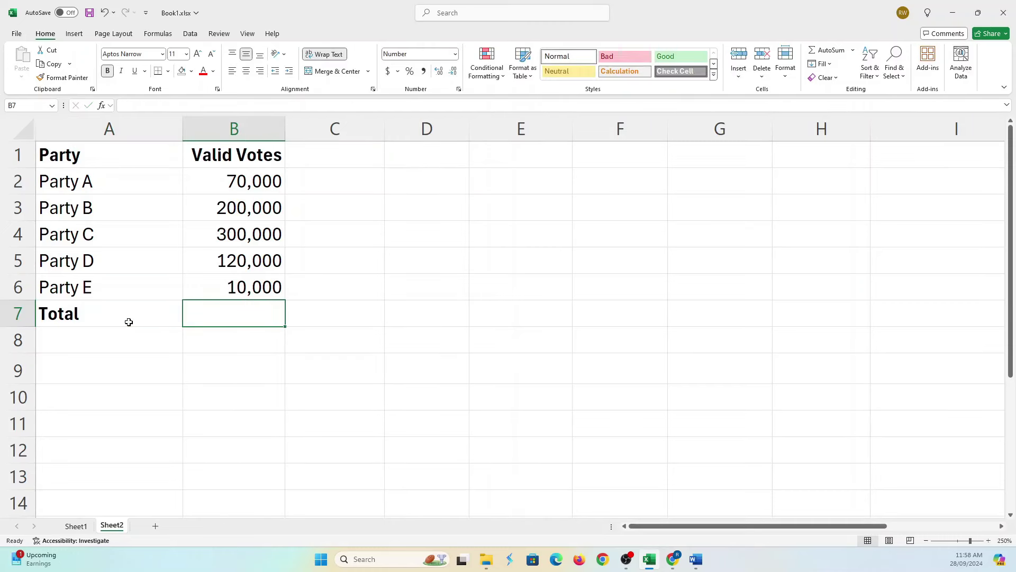
{"action": "type", "text": "=sum("}
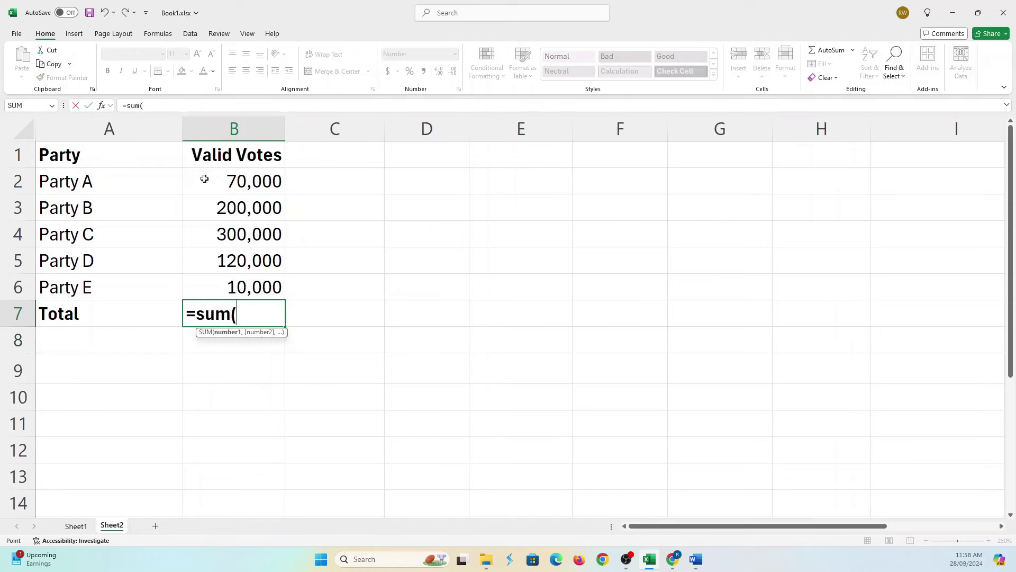
{"action": "left_click_drag", "start_coordinate": [205, 177], "coordinate": [220, 281]}
{"action": "key", "text": "Return"}
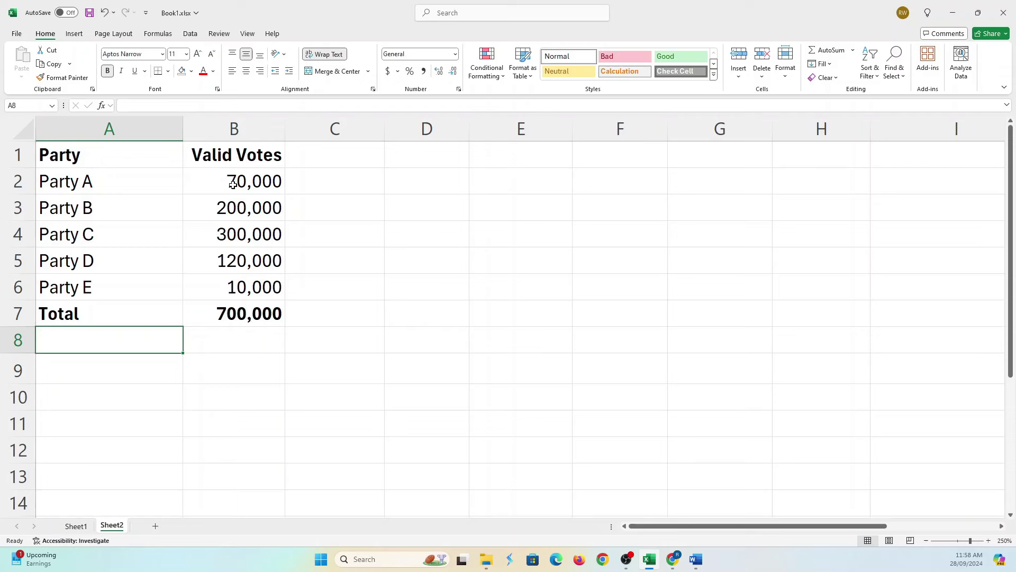
Enter the header Percentage in cell C1.
{"action": "left_click", "coordinate": [325, 160]}
{"action": "type", "text": "Pe"}
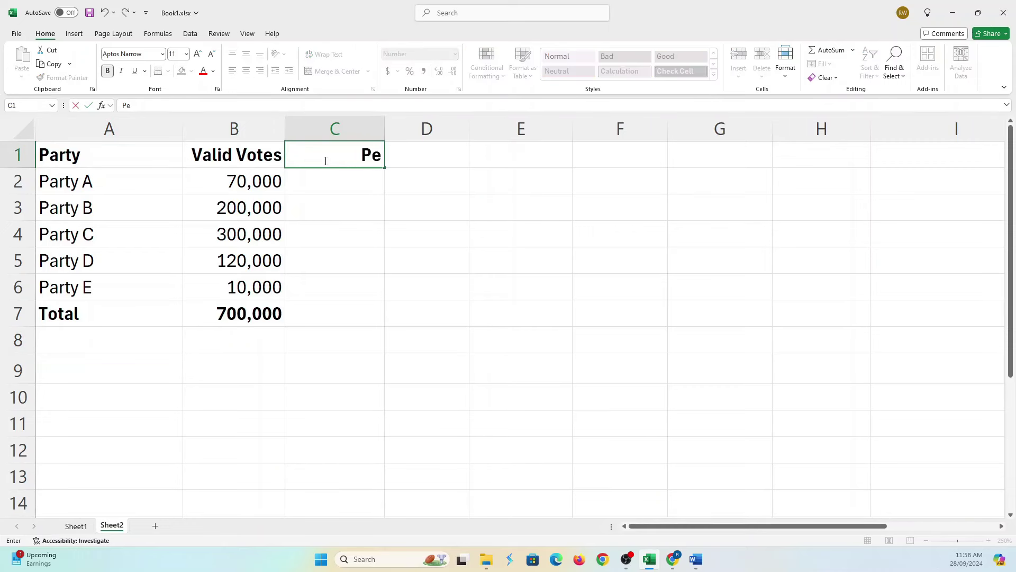
{"action": "type", "text": "rcentage"}
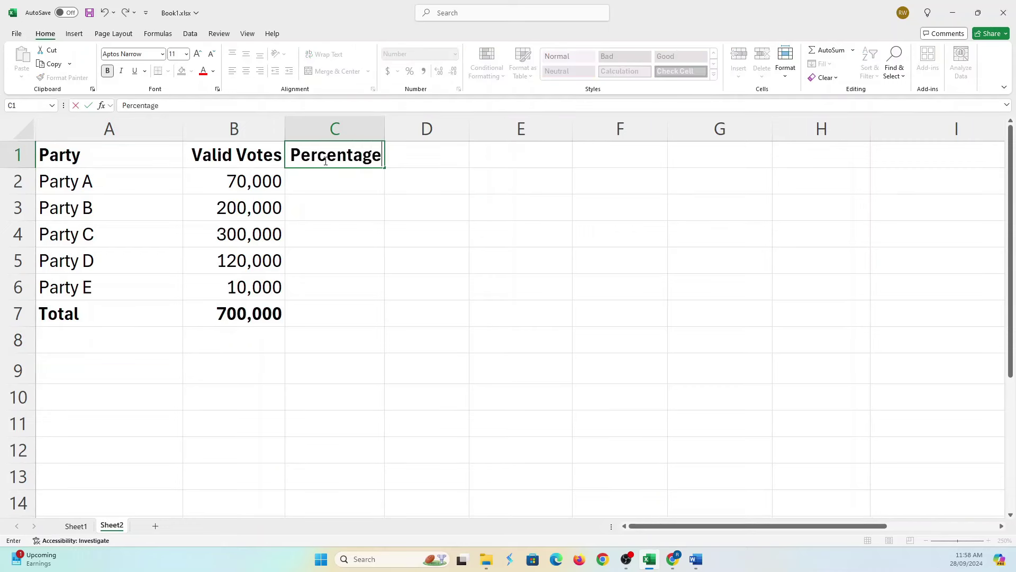
{"action": "key", "text": "Return"}
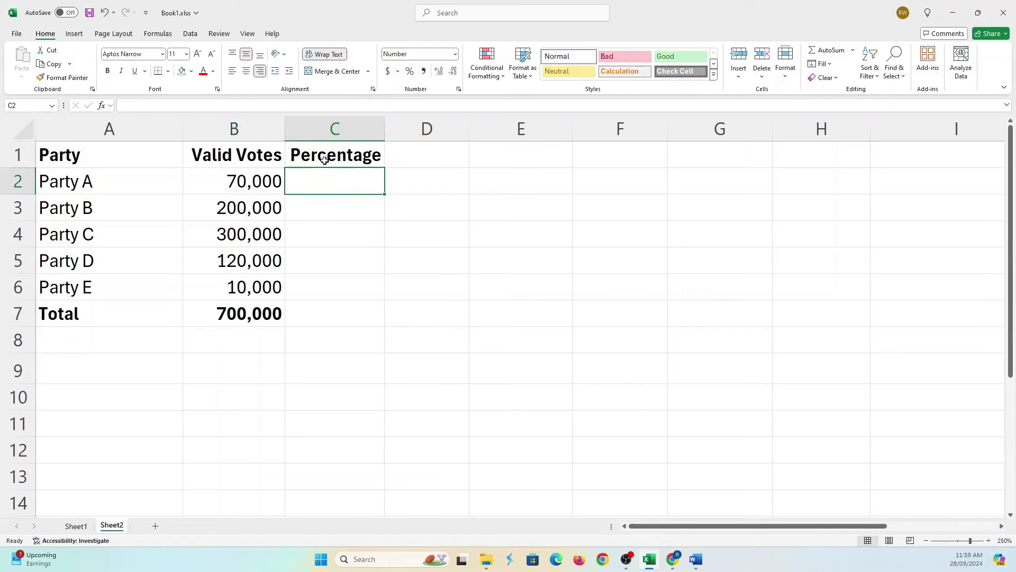
Calculate Party A's vote percentage in C2 with =B2/700000*100 and fill the formula down to C6.
{"action": "type", "text": "="}
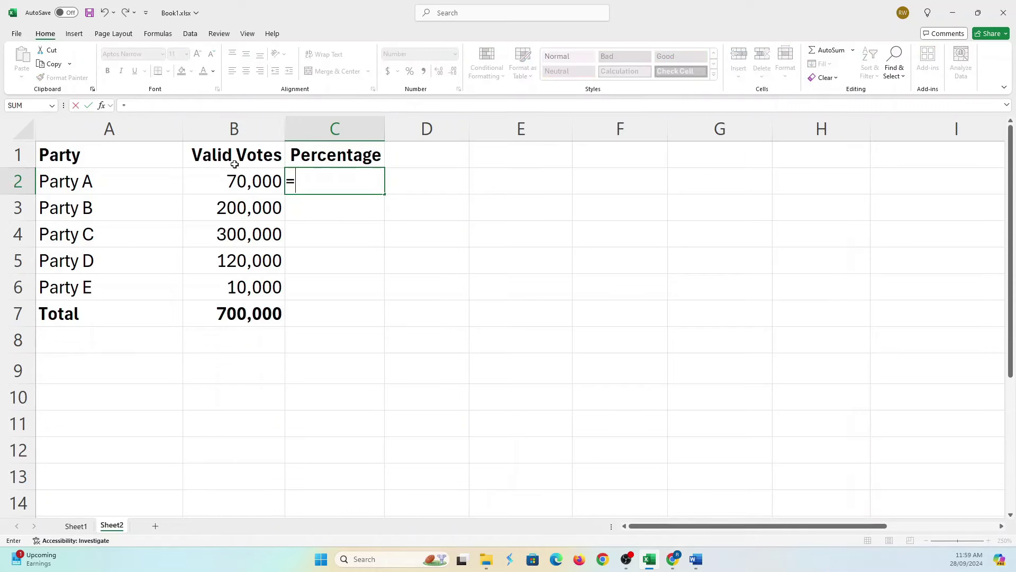
{"action": "left_click", "coordinate": [243, 185]}
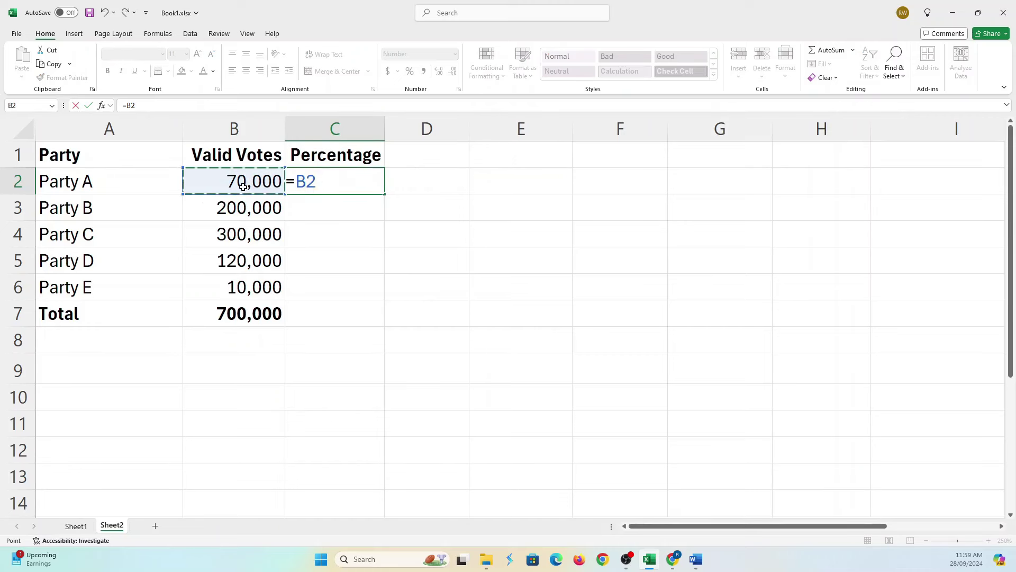
{"action": "type", "text": "/70000"}
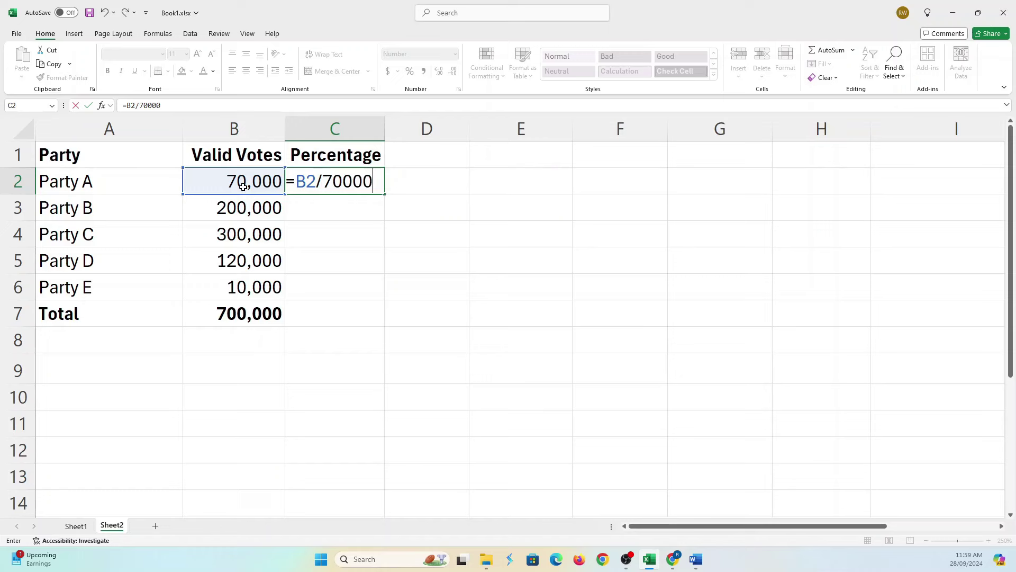
{"action": "type", "text": "0"}
{"action": "type", "text": "*100"}
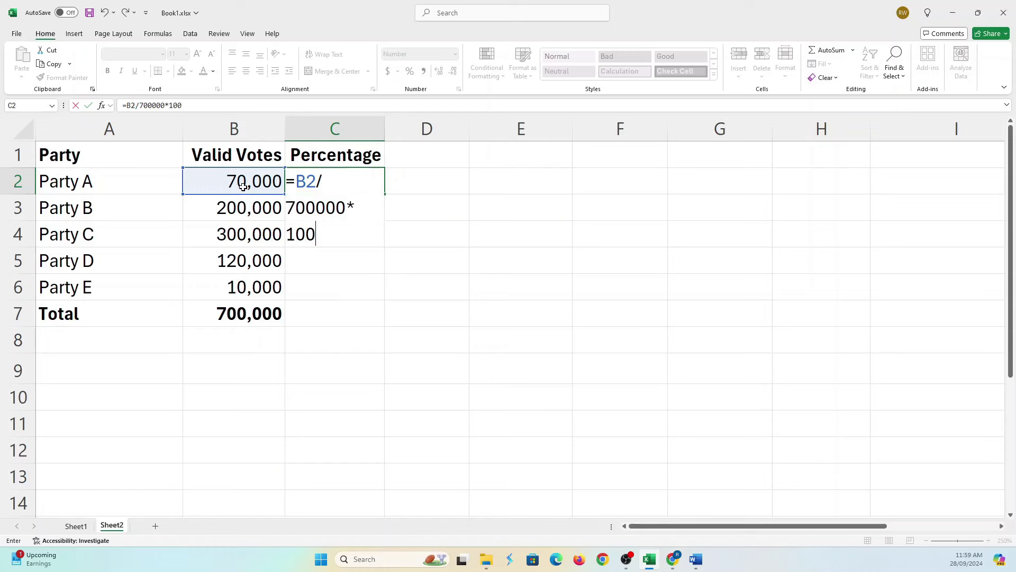
{"action": "key", "text": "Return"}
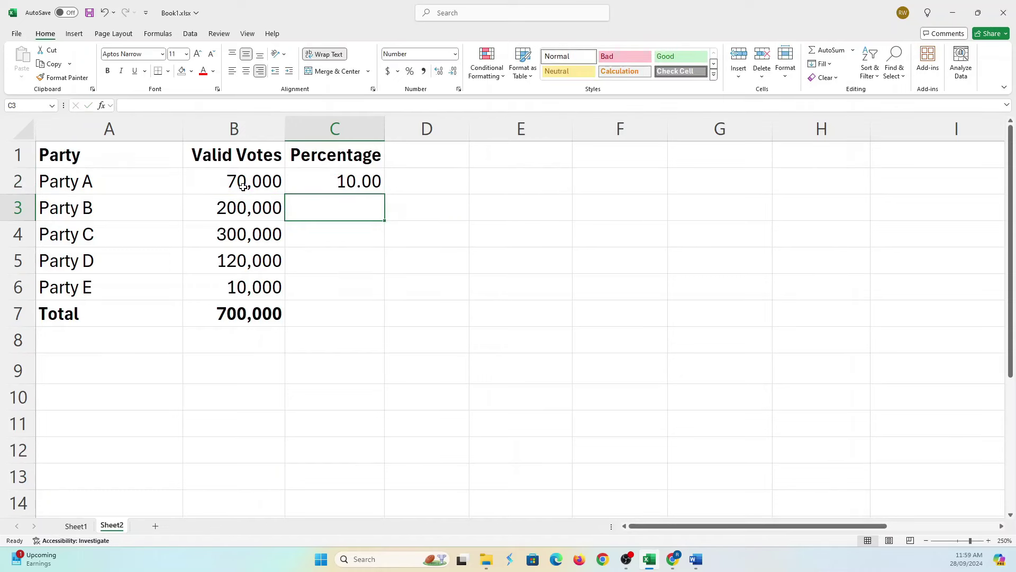
{"action": "left_click", "coordinate": [360, 185]}
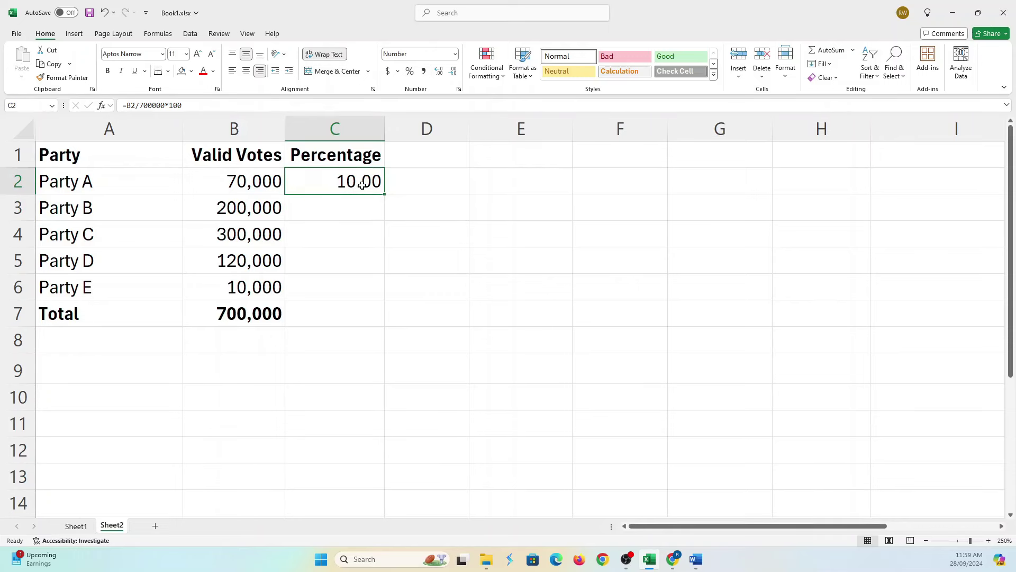
{"action": "left_click_drag", "start_coordinate": [386, 194], "coordinate": [383, 294]}
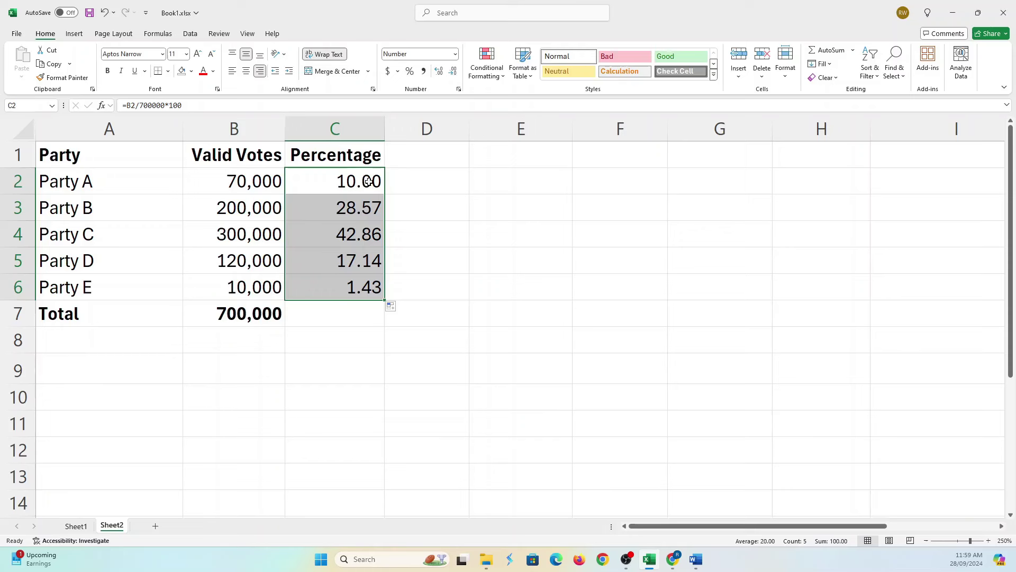
Delete the entire Party E row from the table.
{"action": "left_click", "coordinate": [355, 315]}
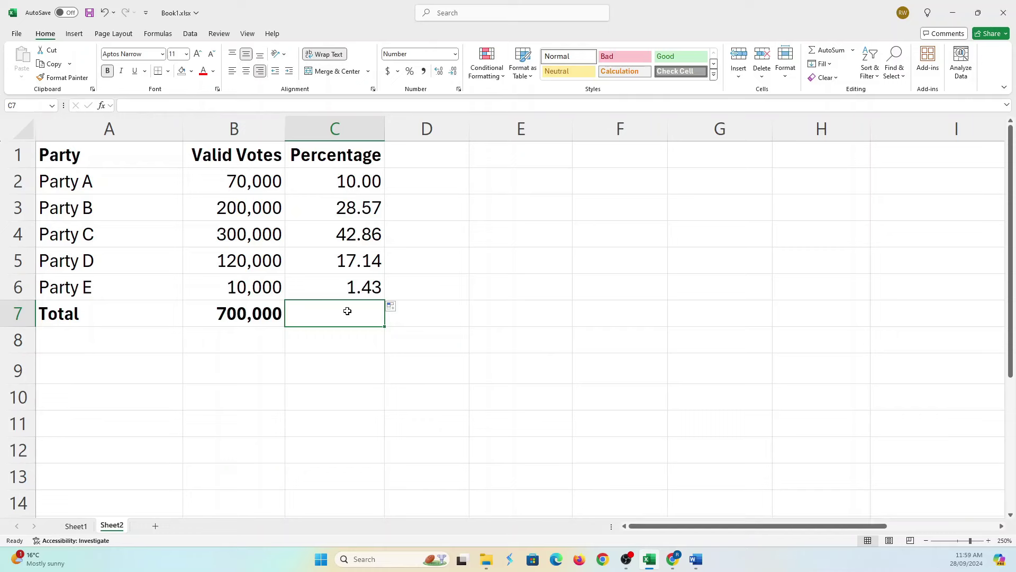
{"action": "left_click", "coordinate": [22, 287]}
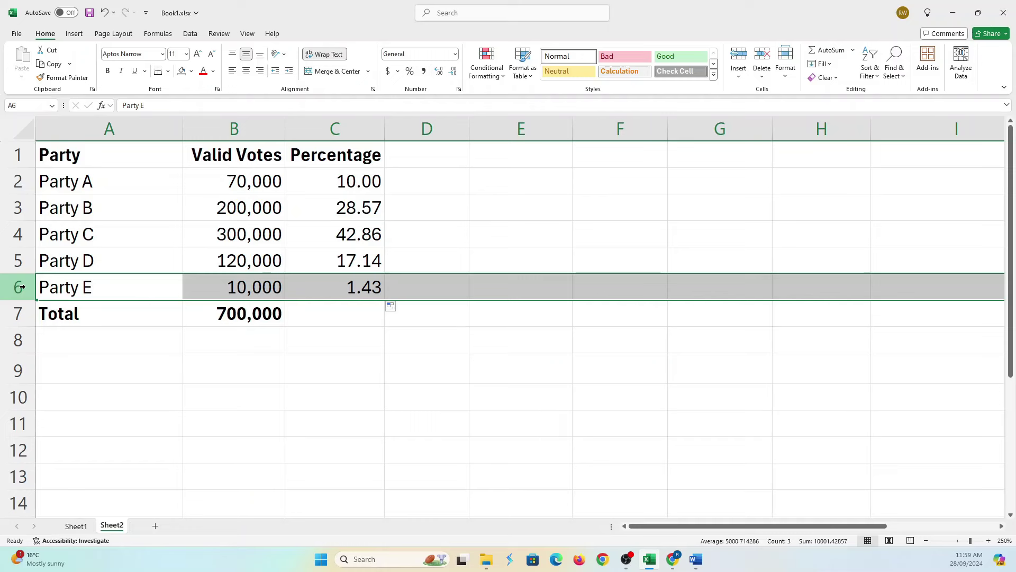
{"action": "right_click", "coordinate": [21, 287]}
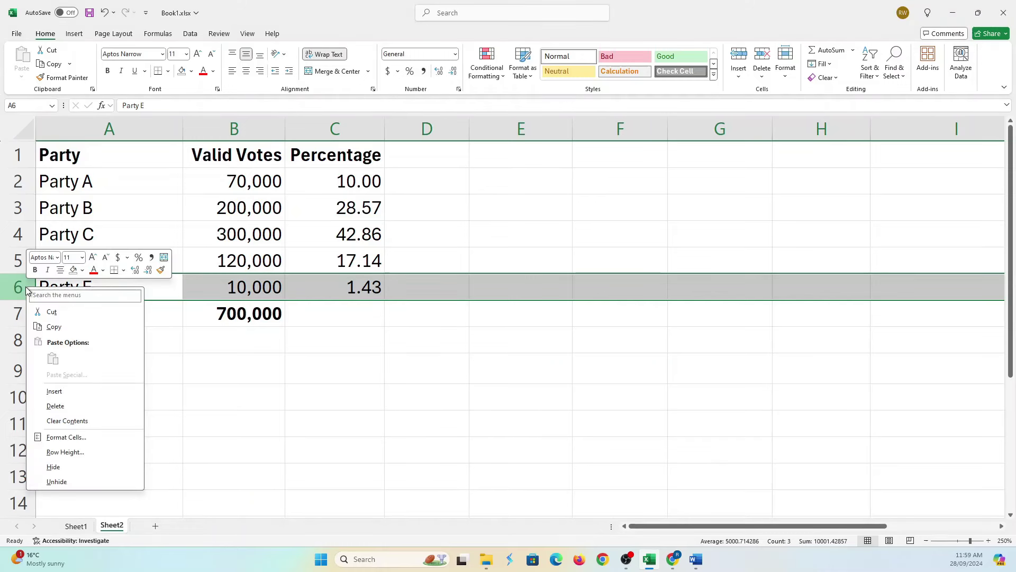
{"action": "left_click", "coordinate": [82, 406]}
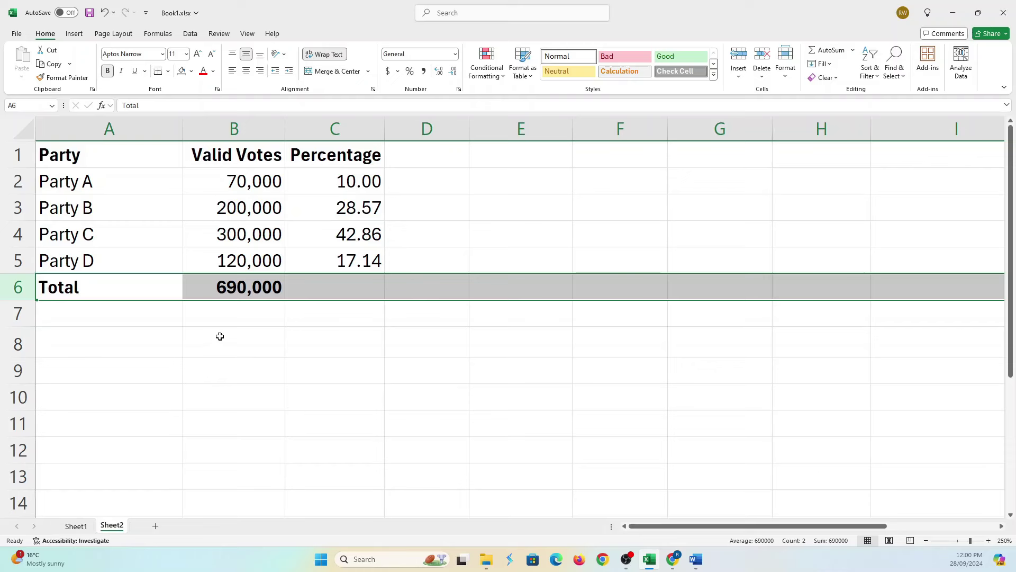
Sort the table by the Percentage column from largest to smallest, expanding the selection to the neighbouring columns.
{"action": "left_click", "coordinate": [347, 125]}
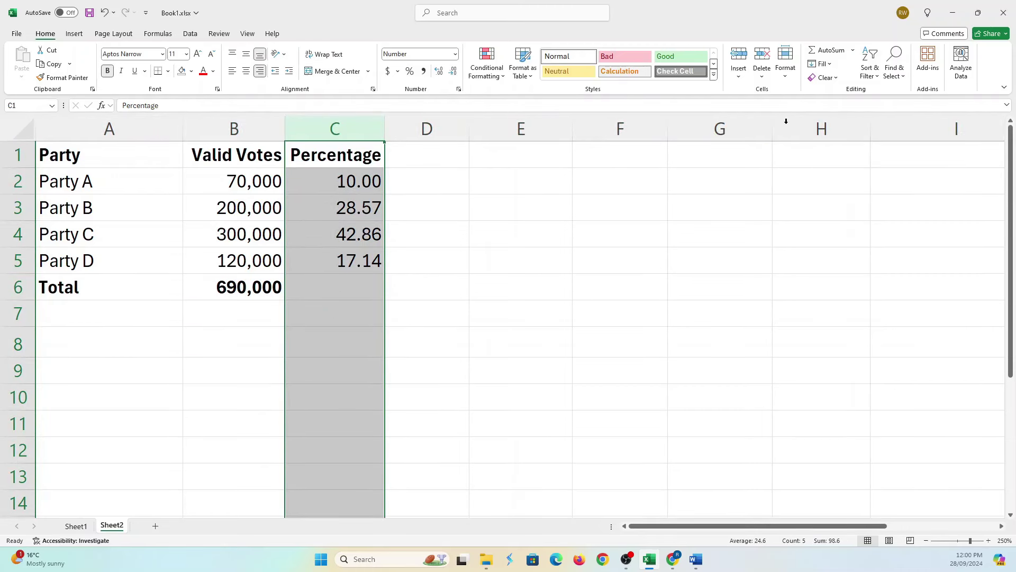
{"action": "left_click", "coordinate": [879, 79]}
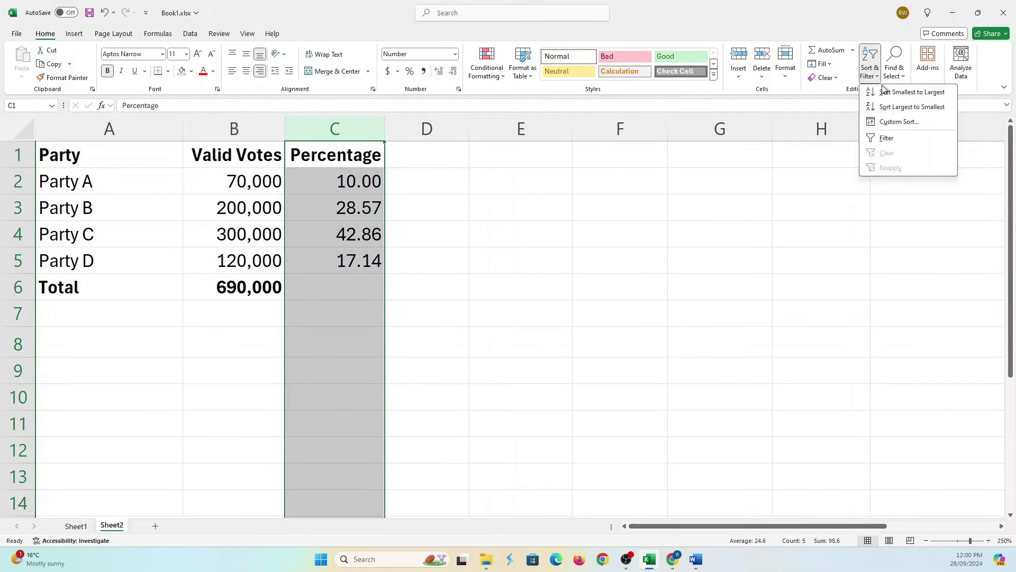
{"action": "left_click", "coordinate": [887, 108]}
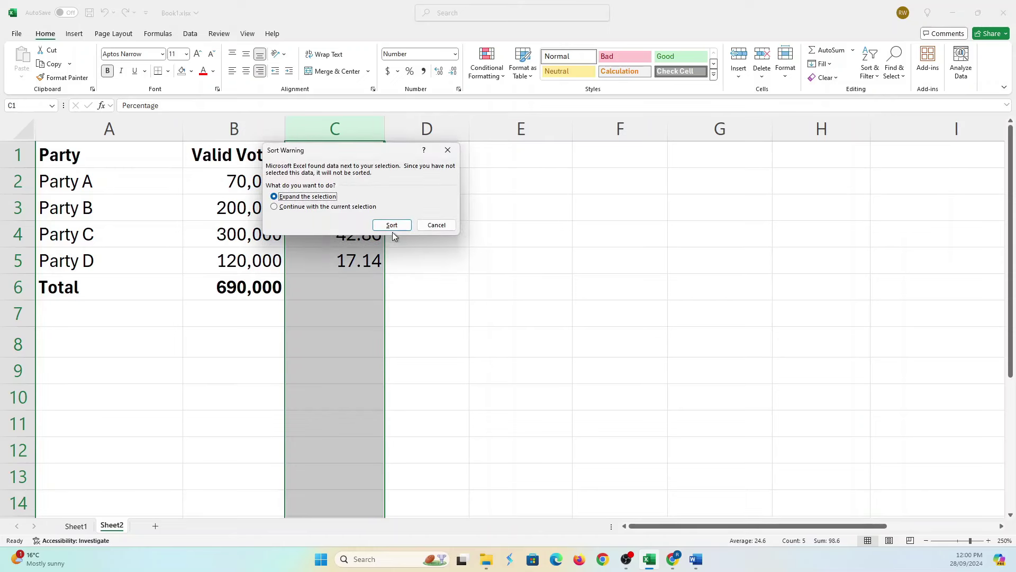
{"action": "left_click", "coordinate": [390, 225]}
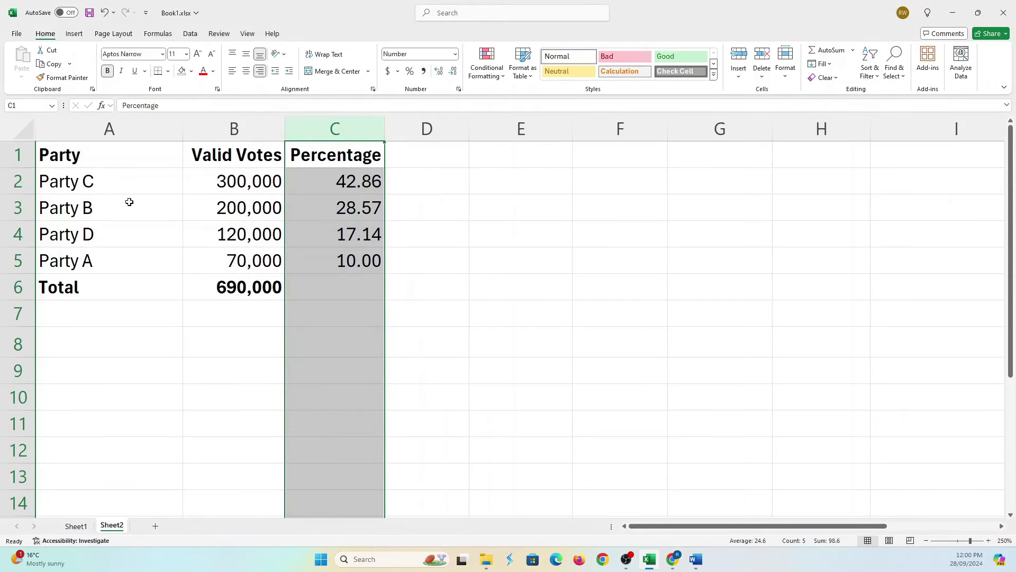
Enter the header Bonus in cell D1.
{"action": "left_click", "coordinate": [411, 180]}
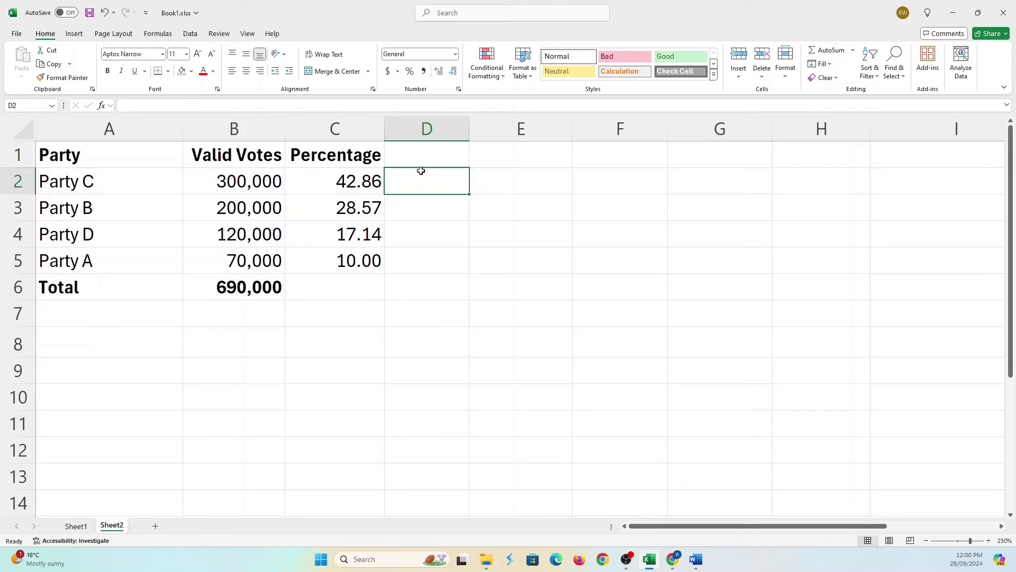
{"action": "left_click", "coordinate": [428, 160]}
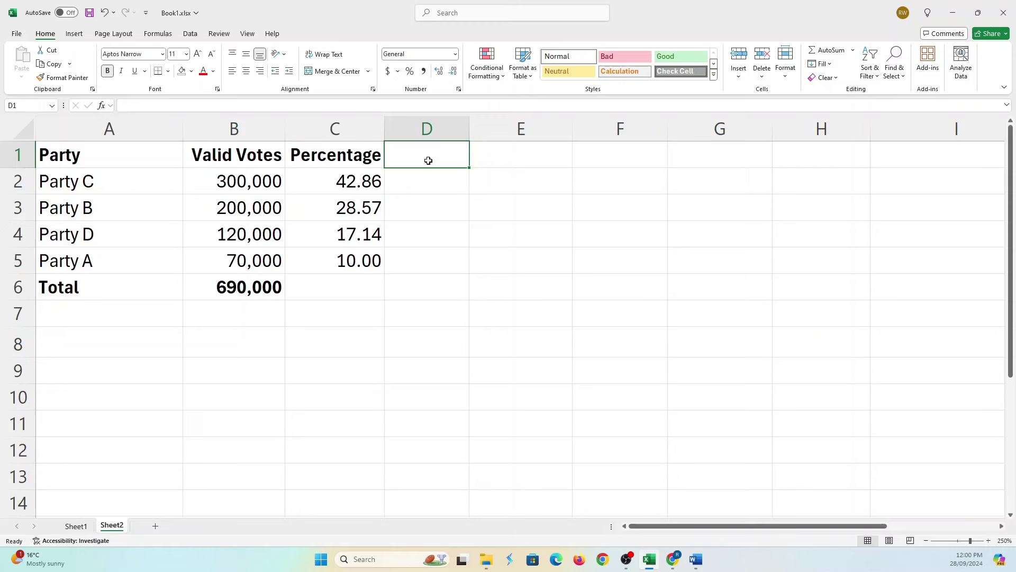
{"action": "type", "text": "Bonus"}
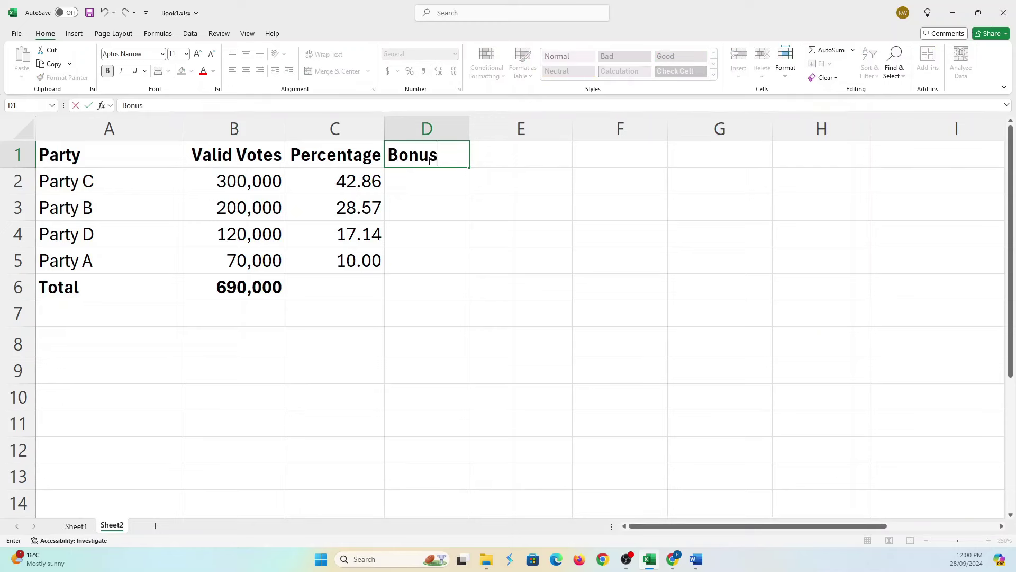
{"action": "key", "text": "Return"}
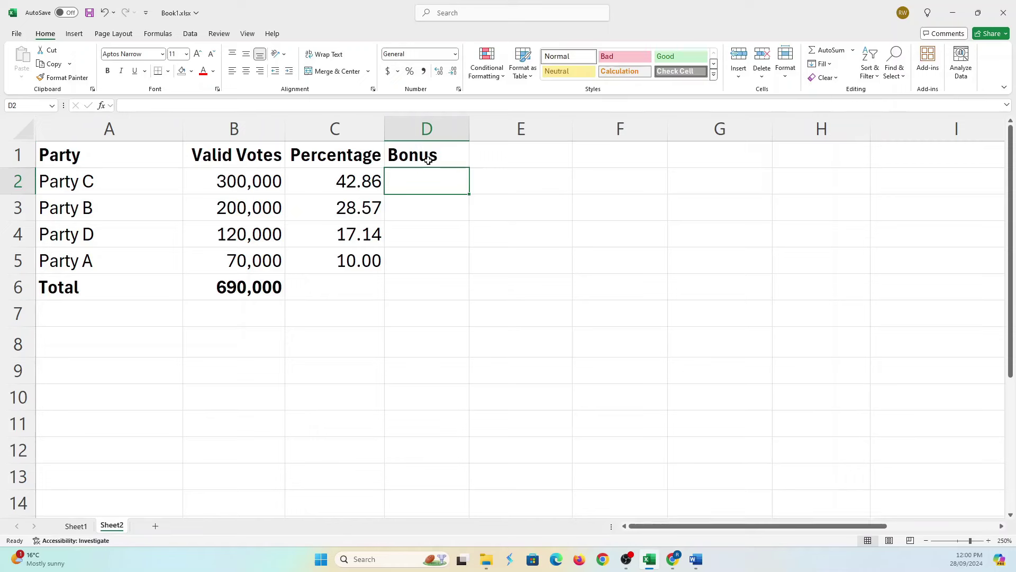
Fill the Bonus column with 1 for Party C and 0 for Party B, Party D and Party A.
{"action": "type", "text": "1"}
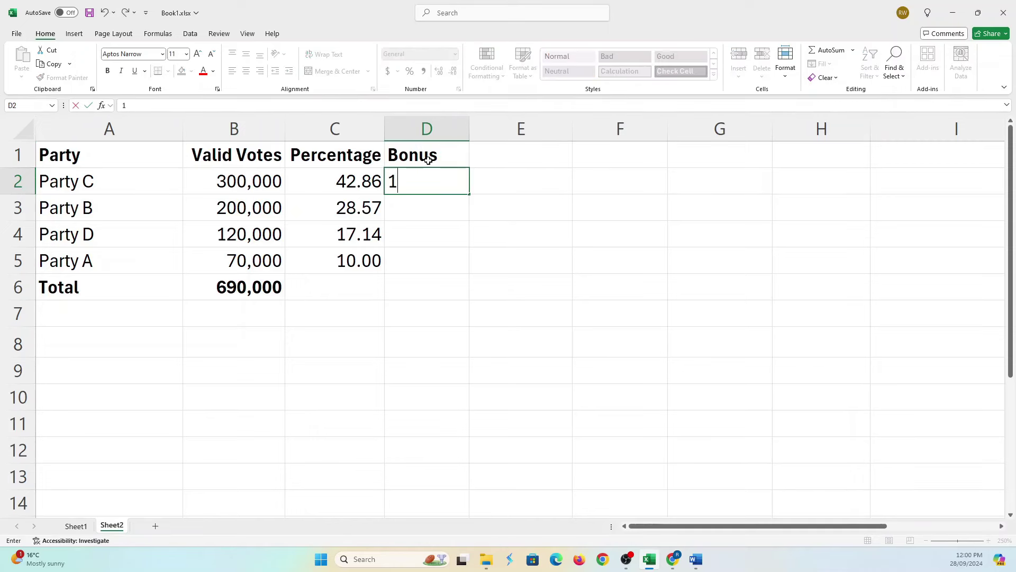
{"action": "key", "text": "Return"}
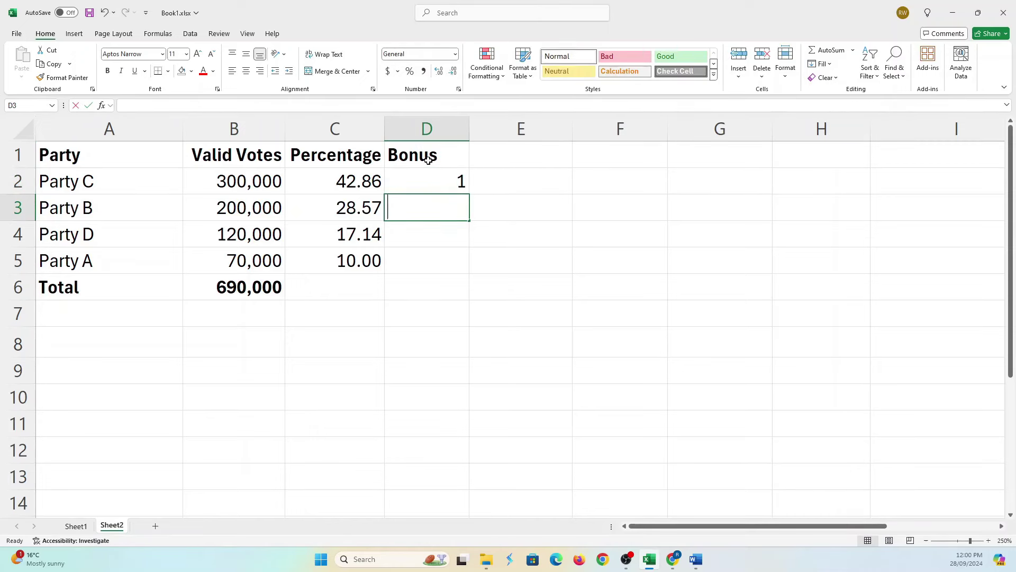
{"action": "type", "text": "0"}
{"action": "key", "text": "Return"}
{"action": "type", "text": "0"}
{"action": "key", "text": "Return"}
{"action": "type", "text": "0"}
{"action": "key", "text": "Return"}
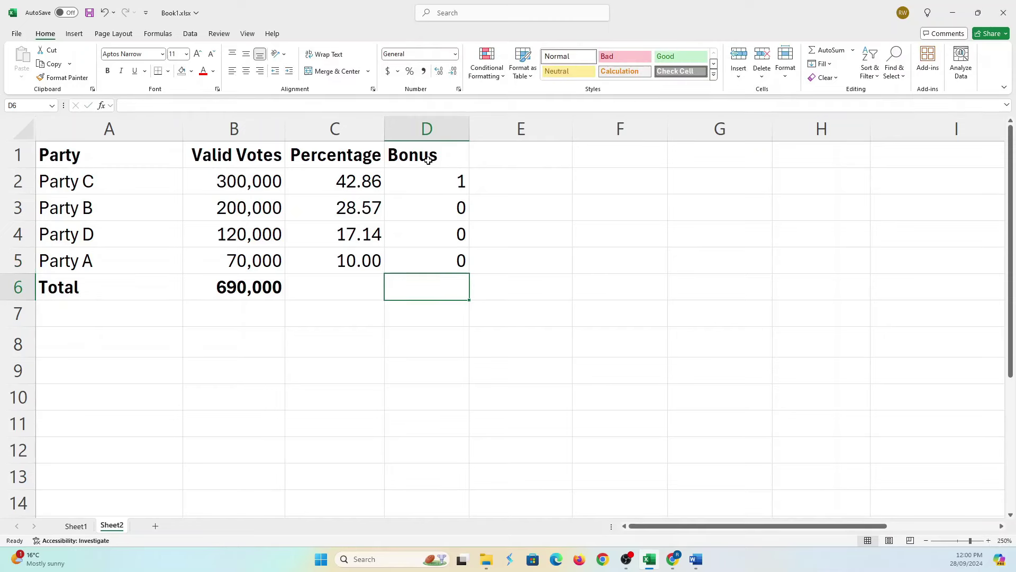
Enter the label "Remaining seats" in cell A7, below Total.
{"action": "left_click", "coordinate": [169, 315]}
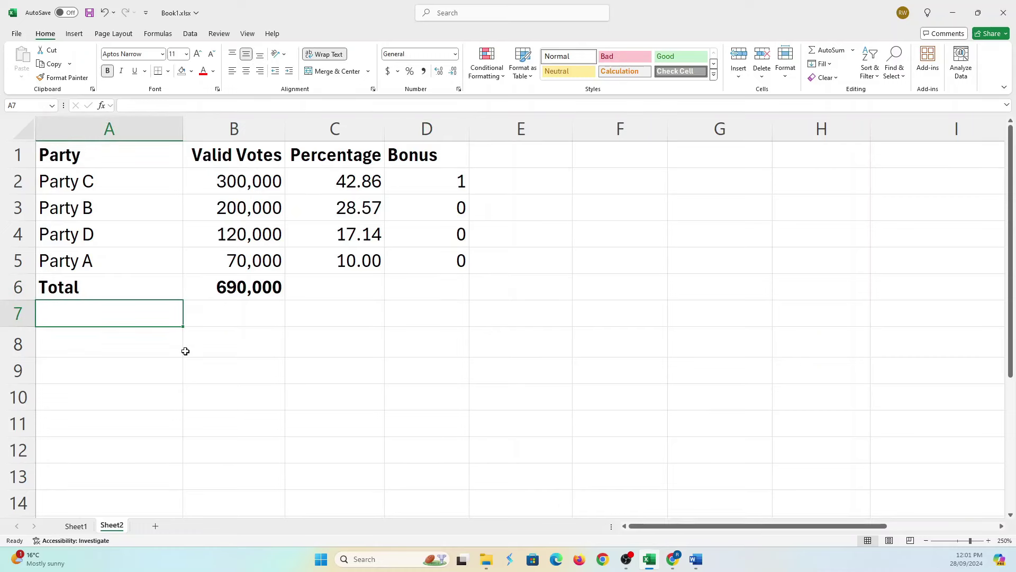
{"action": "type", "text": "Re"}
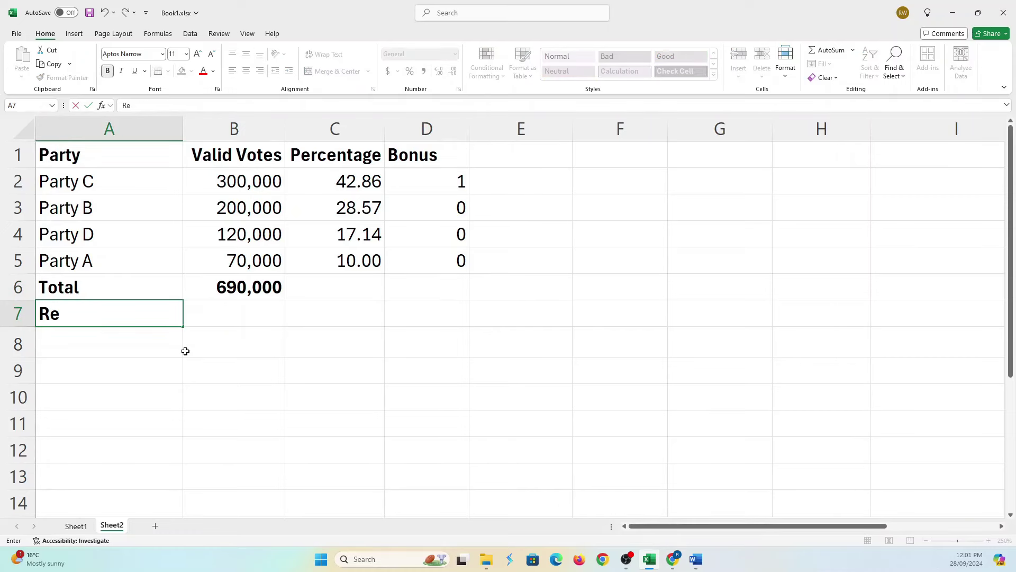
{"action": "type", "text": "maining "}
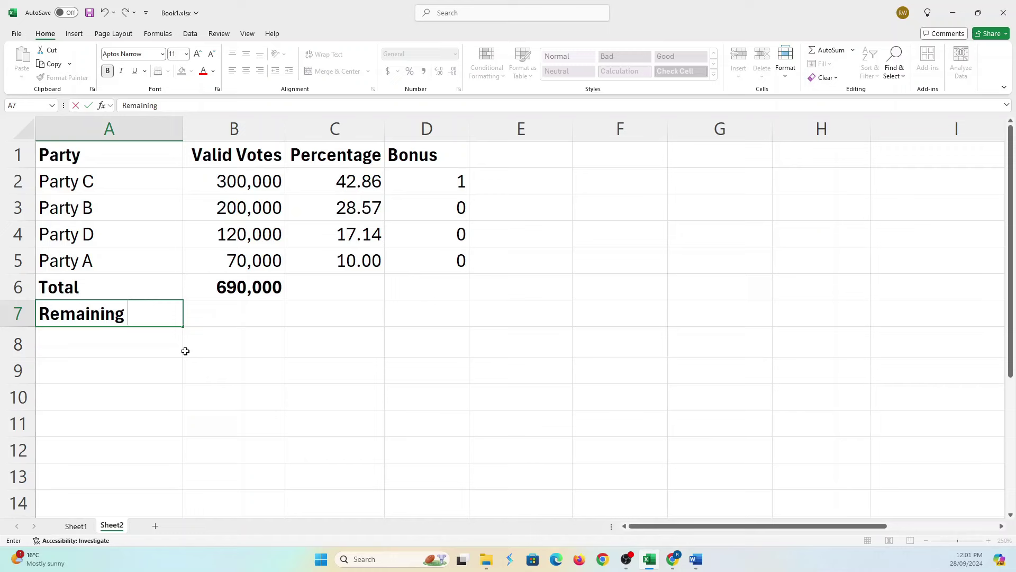
{"action": "type", "text": "seats"}
{"action": "key", "text": "Tab"}
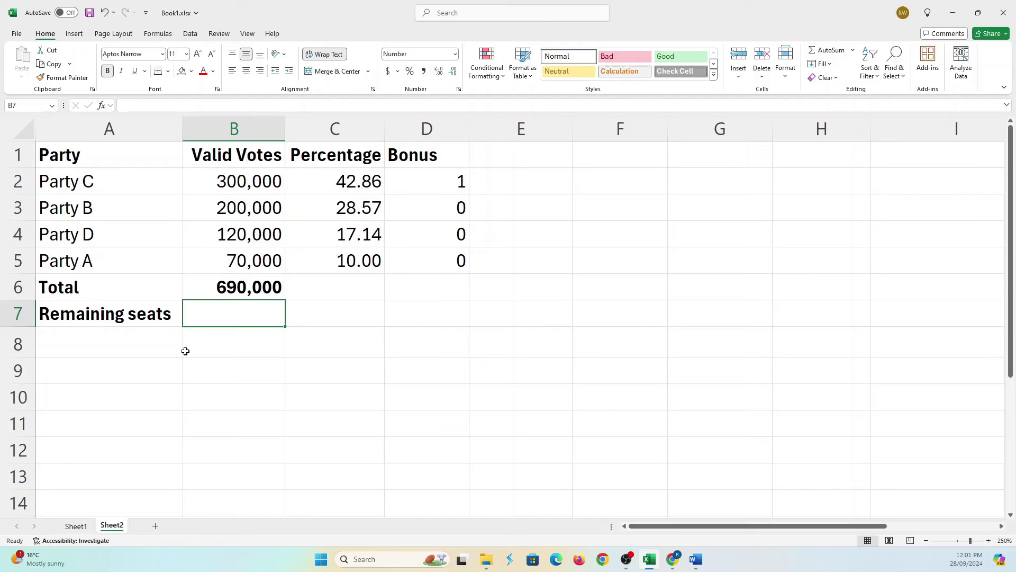
Enter 9 as the number of remaining seats in B7 and add the label "Votes per seat" in A8.
{"action": "type", "text": "9"}
{"action": "key", "text": "Return"}
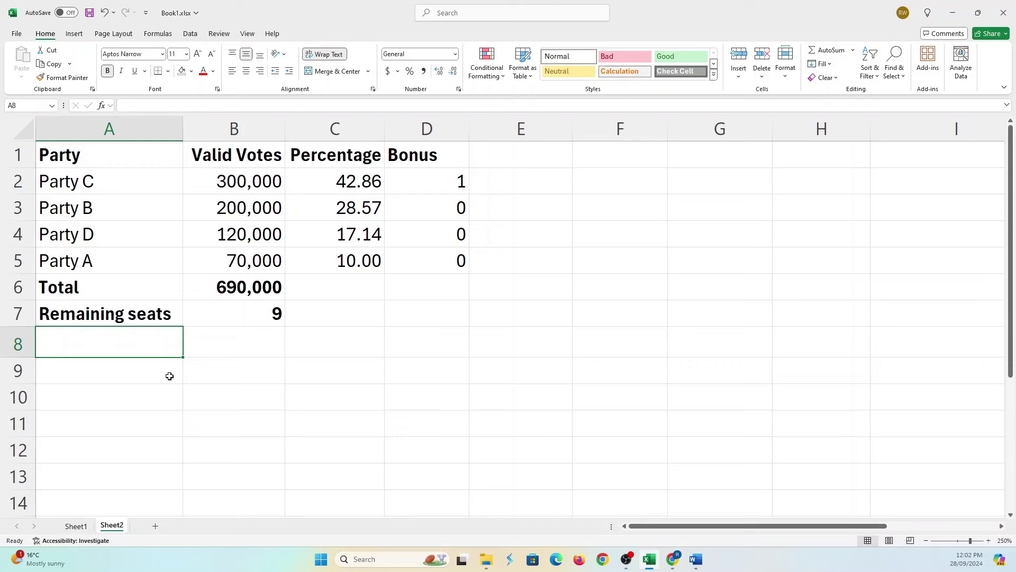
{"action": "type", "text": "Vot"}
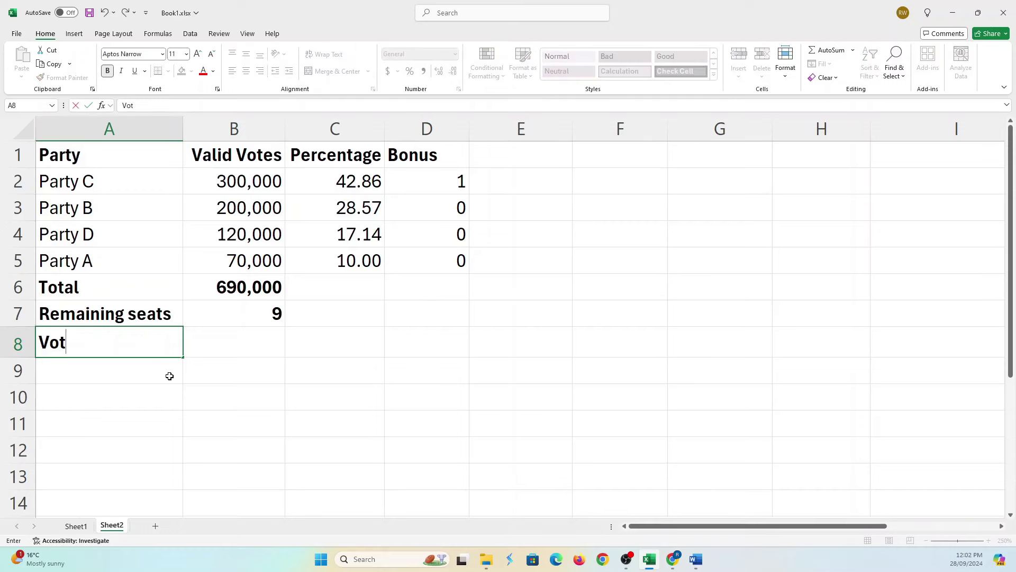
{"action": "type", "text": "es per seat"}
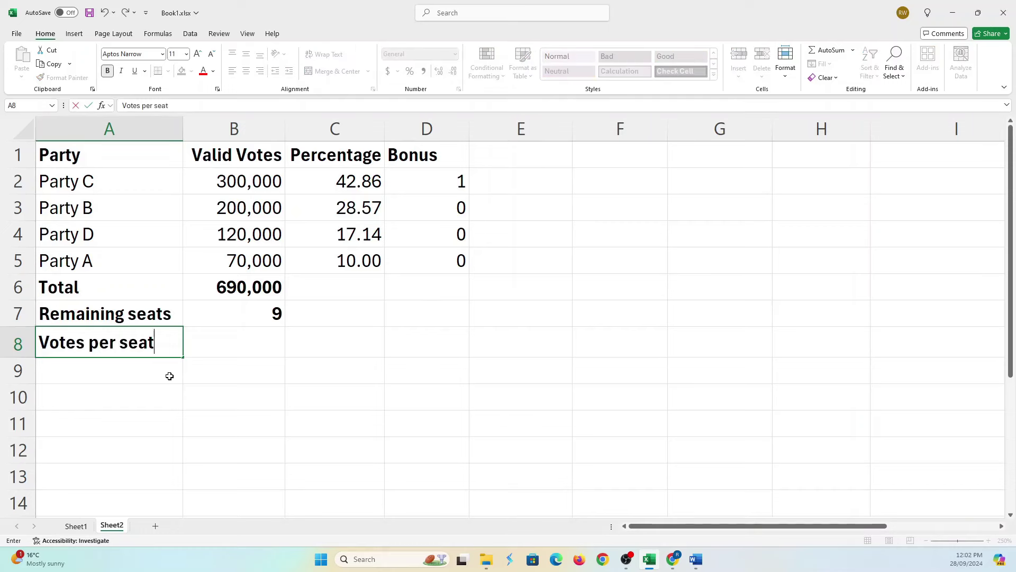
{"action": "key", "text": "Tab"}
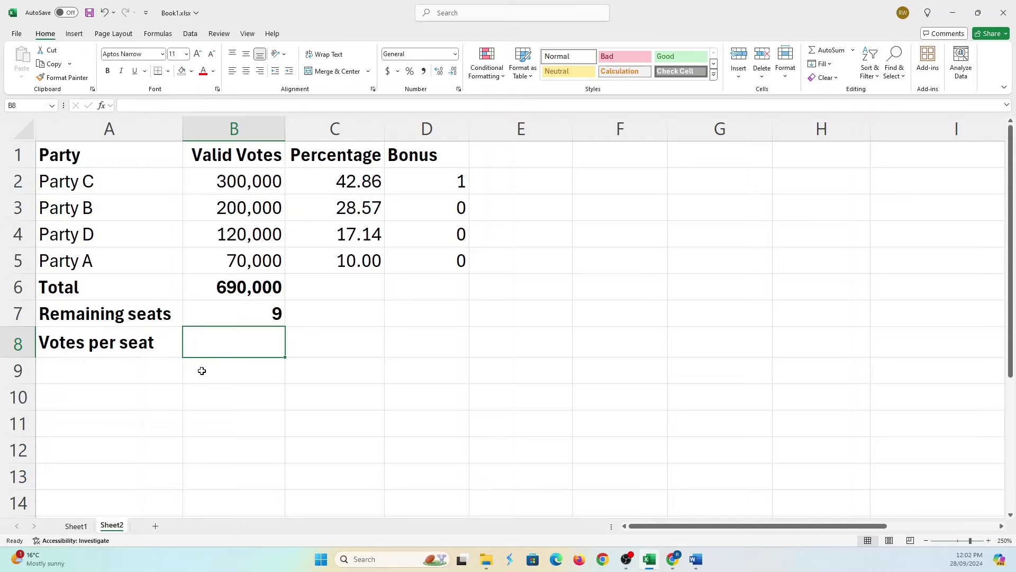
Calculate the votes per seat in B8 with the formula =690000/9.
{"action": "type", "text": "="}
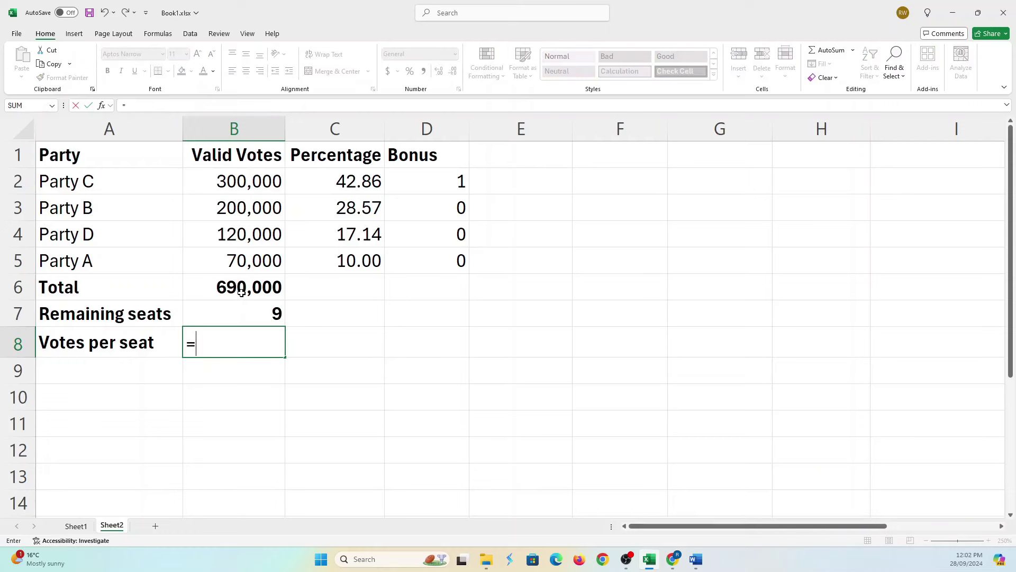
{"action": "type", "text": "6900"}
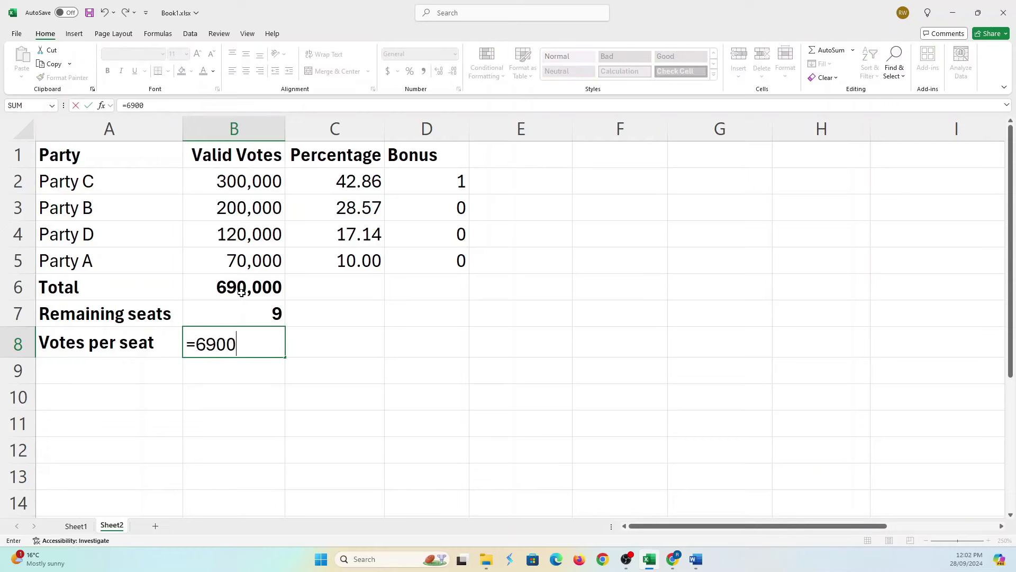
{"action": "type", "text": "00/9"}
{"action": "key", "text": "Return"}
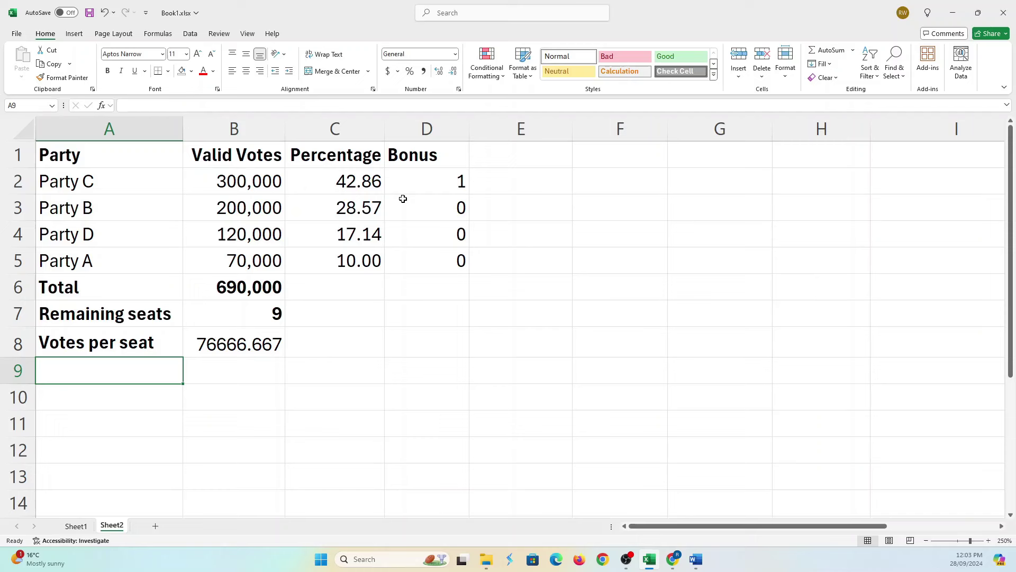
Enter the header Proportion in cell E1.
{"action": "left_click", "coordinate": [523, 157]}
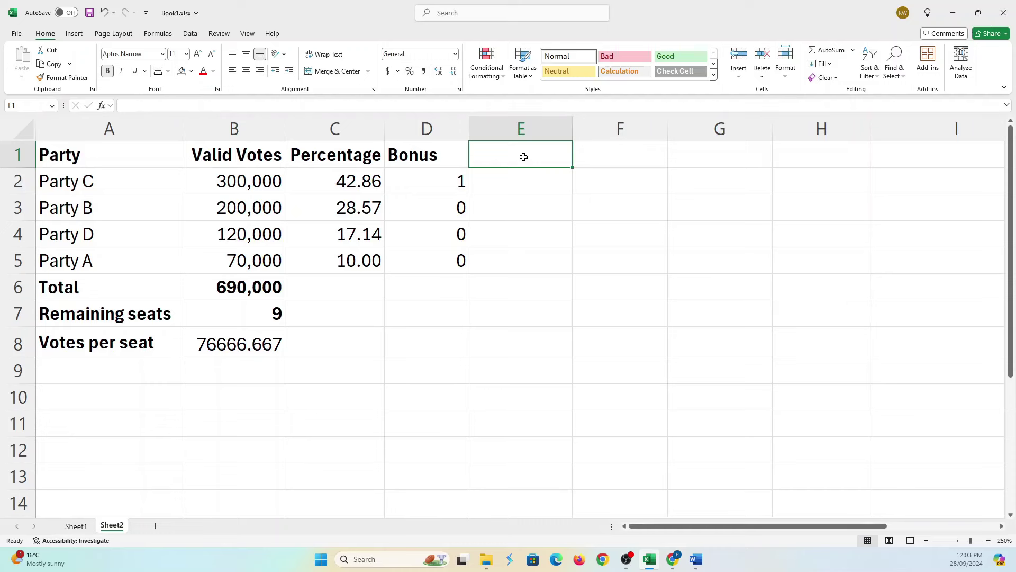
{"action": "type", "text": "Proportio"}
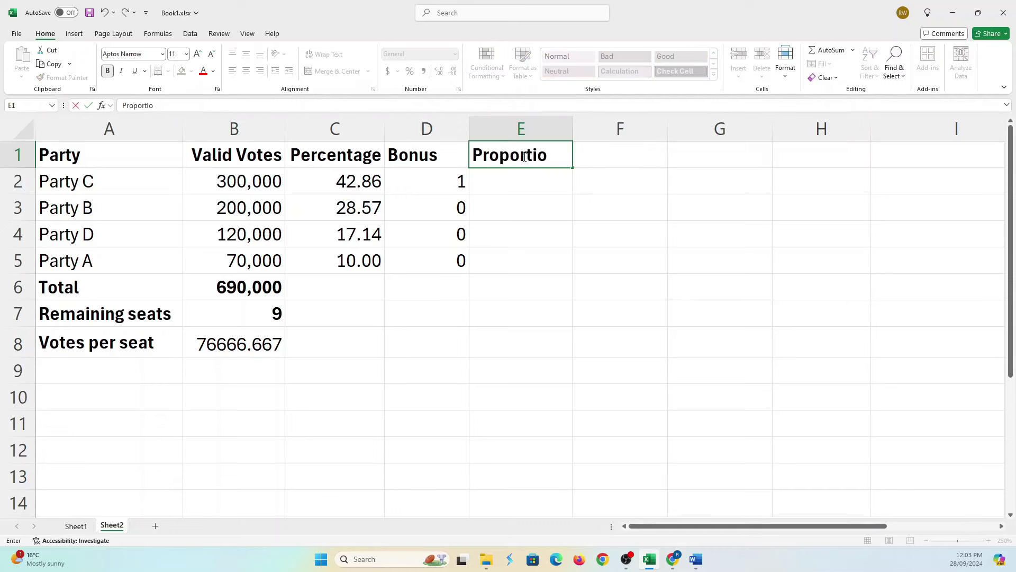
{"action": "type", "text": "n"}
{"action": "key", "text": "Return"}
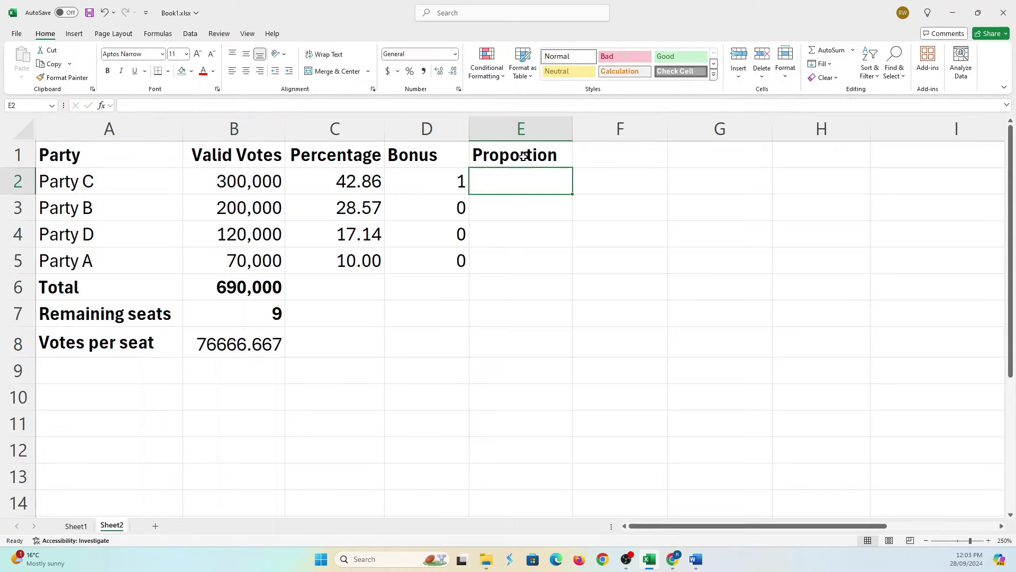
Calculate Party C's proportion in E2 with =B2/76666.667 and fill the formula through E5 for the other parties.
{"action": "type", "text": "="}
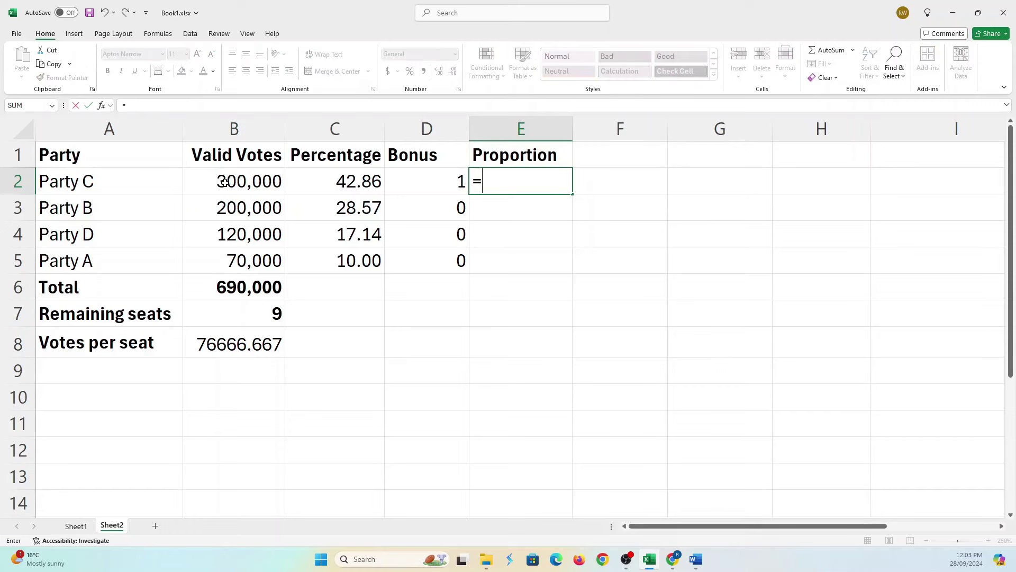
{"action": "left_click", "coordinate": [224, 182]}
{"action": "type", "text": "/"}
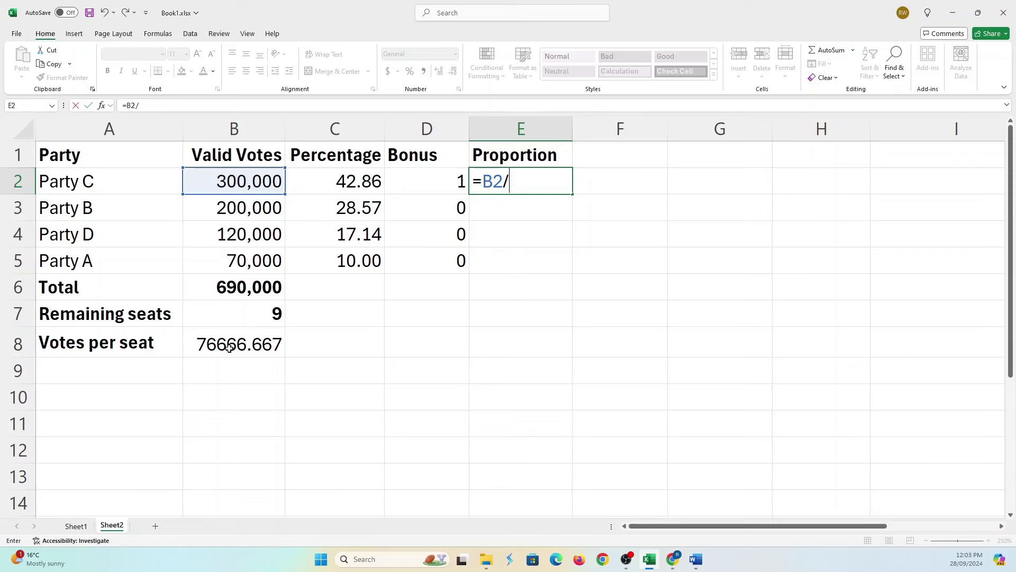
{"action": "type", "text": "76666.667"}
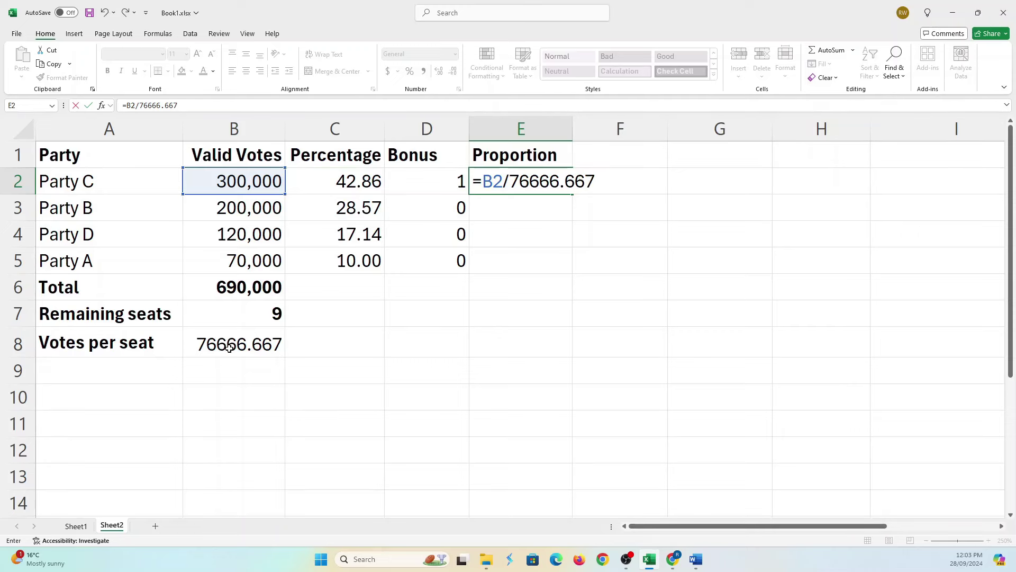
{"action": "key", "text": "Return"}
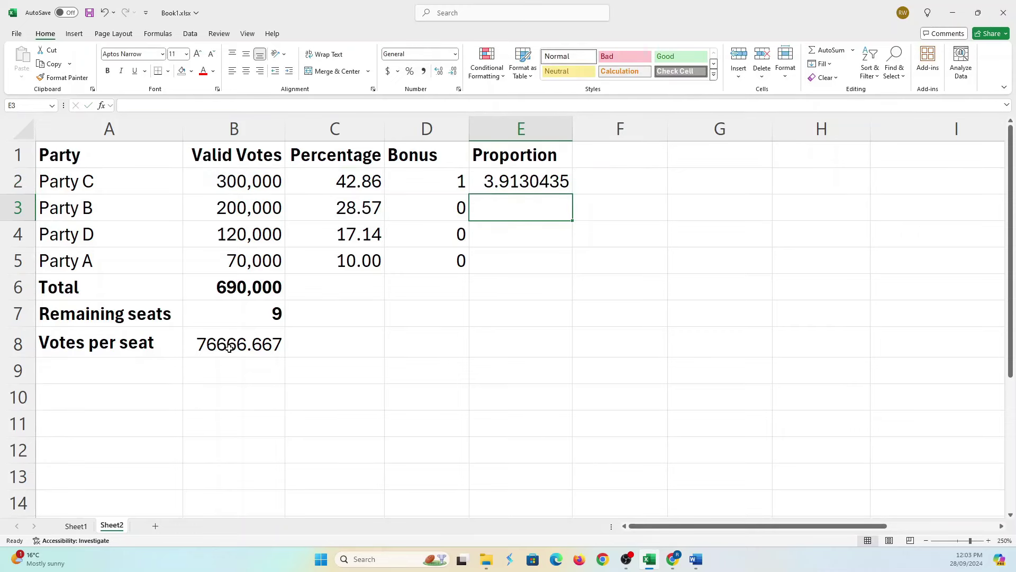
{"action": "left_click", "coordinate": [540, 181]}
{"action": "left_click_drag", "start_coordinate": [574, 193], "coordinate": [566, 268]}
{"action": "left_click", "coordinate": [561, 182]}
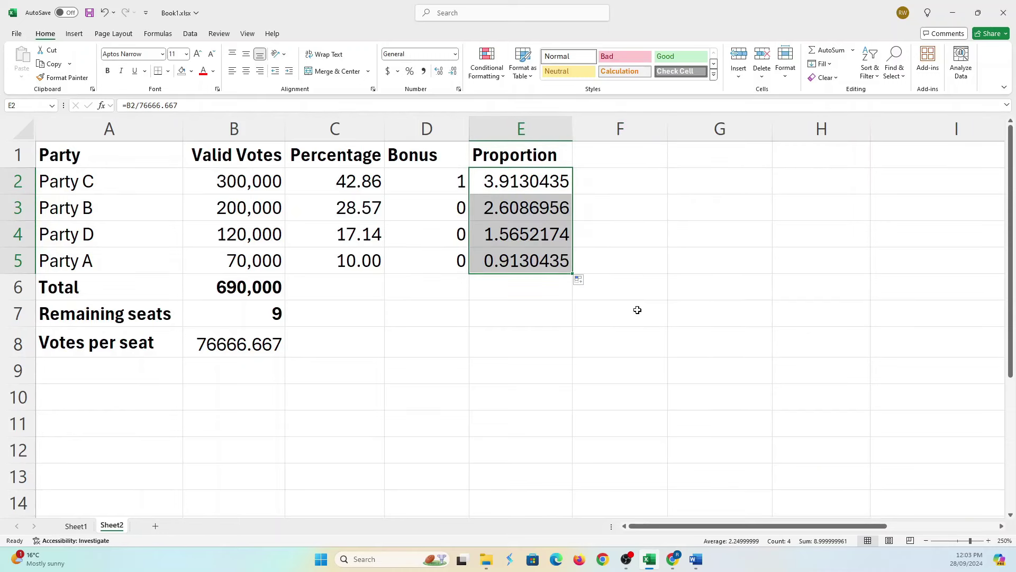
Enter the header "Initial allocation" in cell F1 and widen column F to fit it.
{"action": "left_click", "coordinate": [616, 157]}
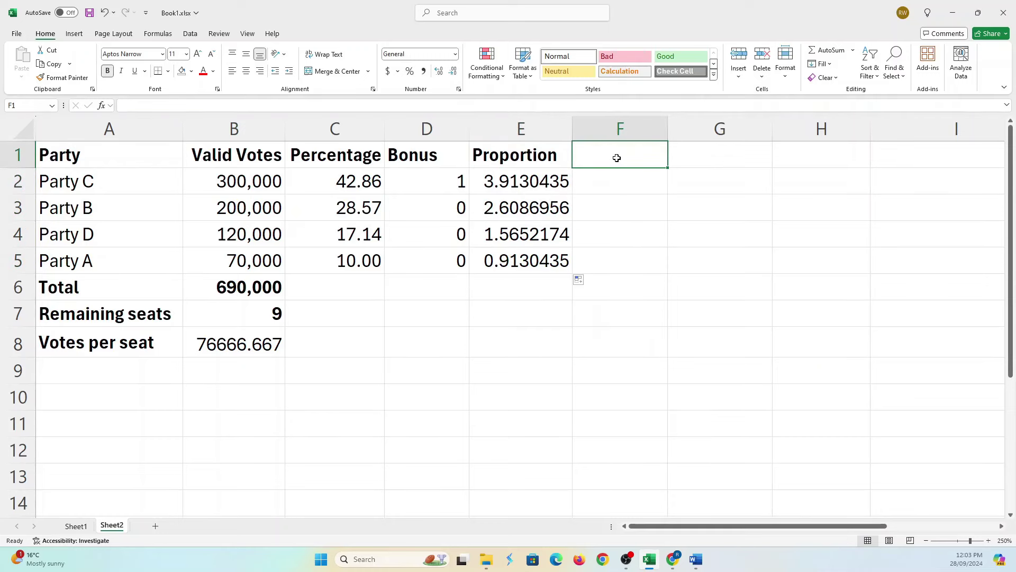
{"action": "type", "text": "Initial"}
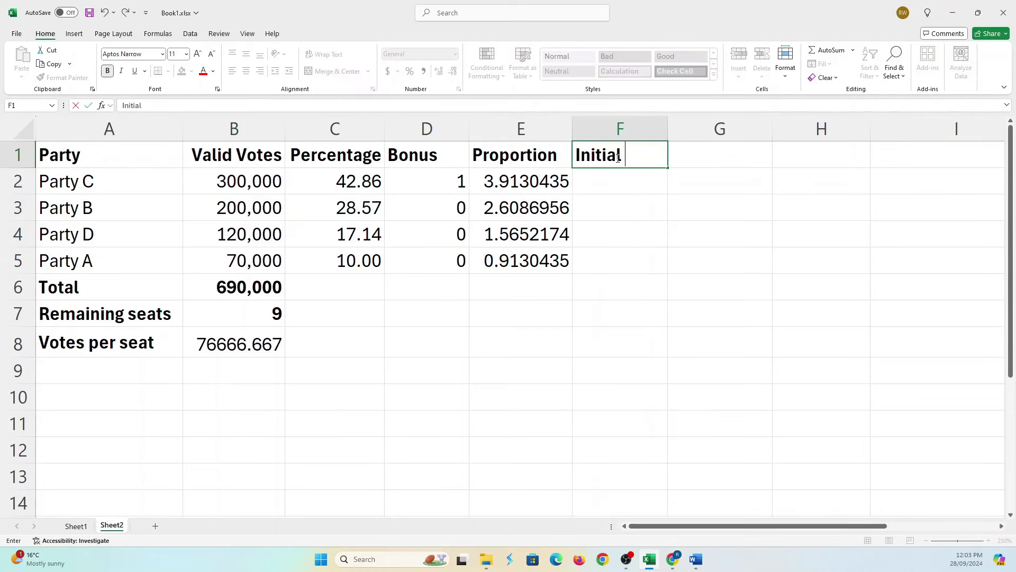
{"action": "type", "text": " allocation"}
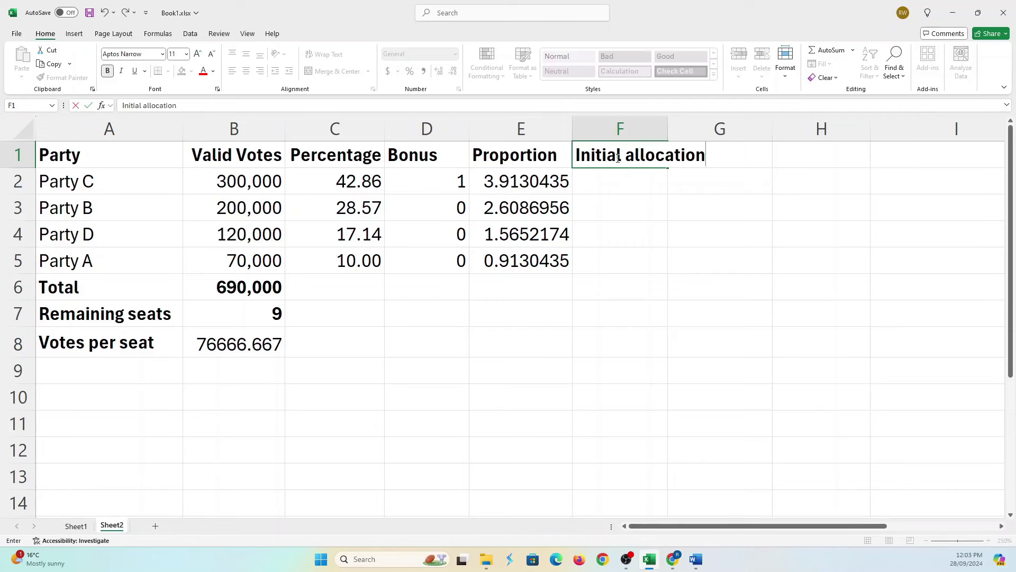
{"action": "key", "text": "Return"}
{"action": "left_click_drag", "start_coordinate": [668, 132], "coordinate": [715, 145]}
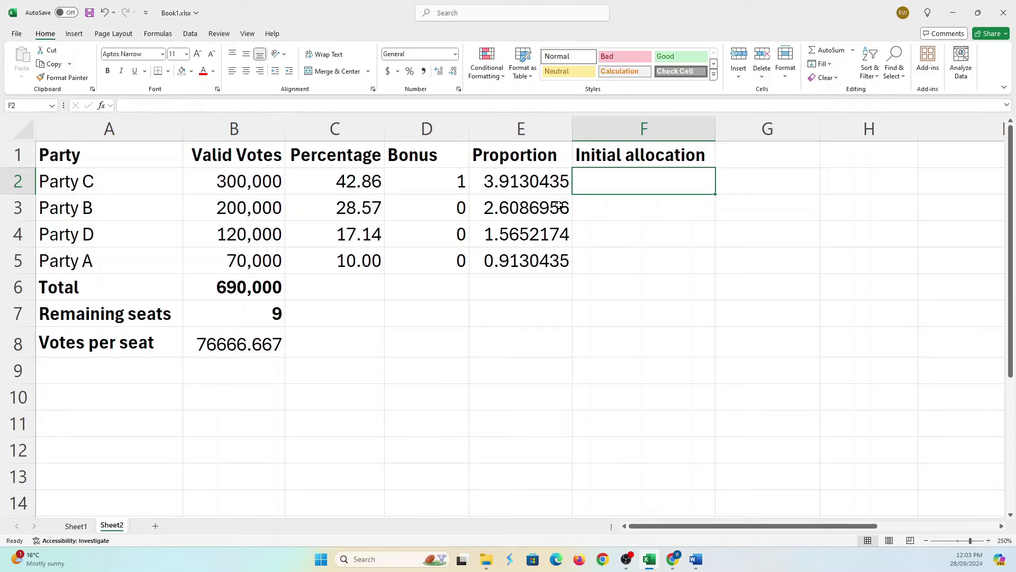
Fill the Initial allocation column with 3 for Party C, 2 for Party B, 1 for Party D and 0 for Party A.
{"action": "type", "text": "3"}
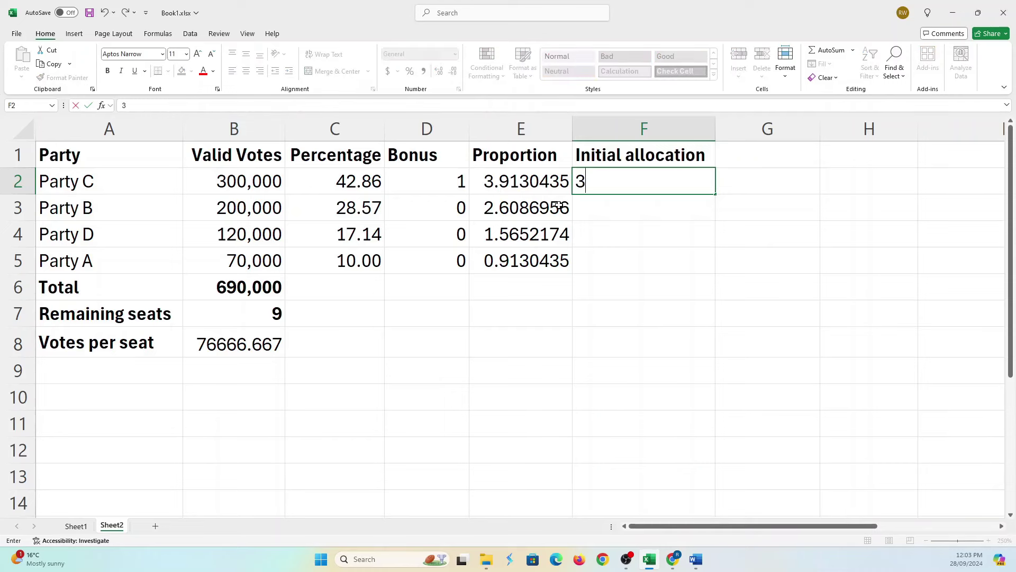
{"action": "key", "text": "Return"}
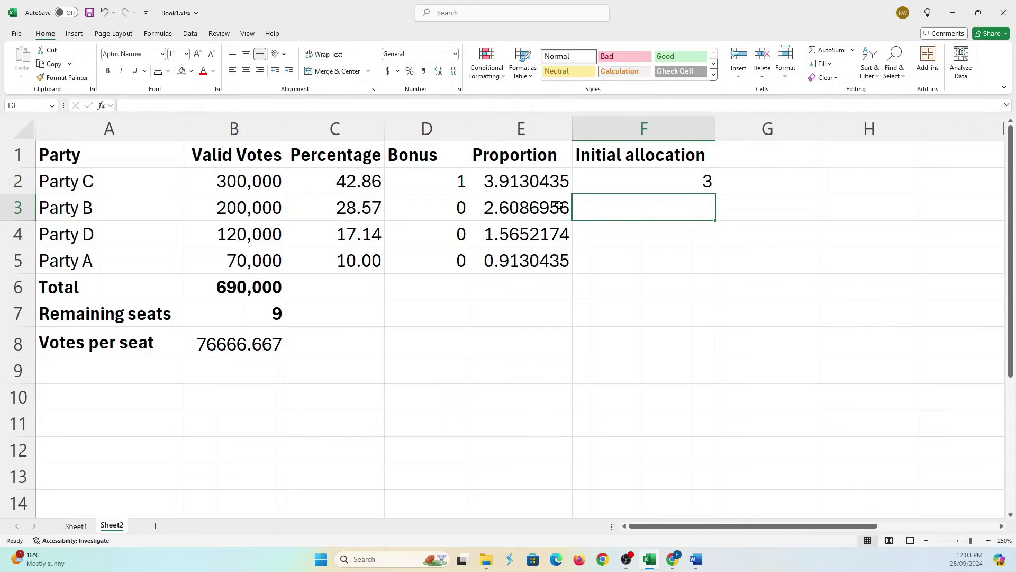
{"action": "type", "text": "2"}
{"action": "key", "text": "Return"}
{"action": "type", "text": "1"}
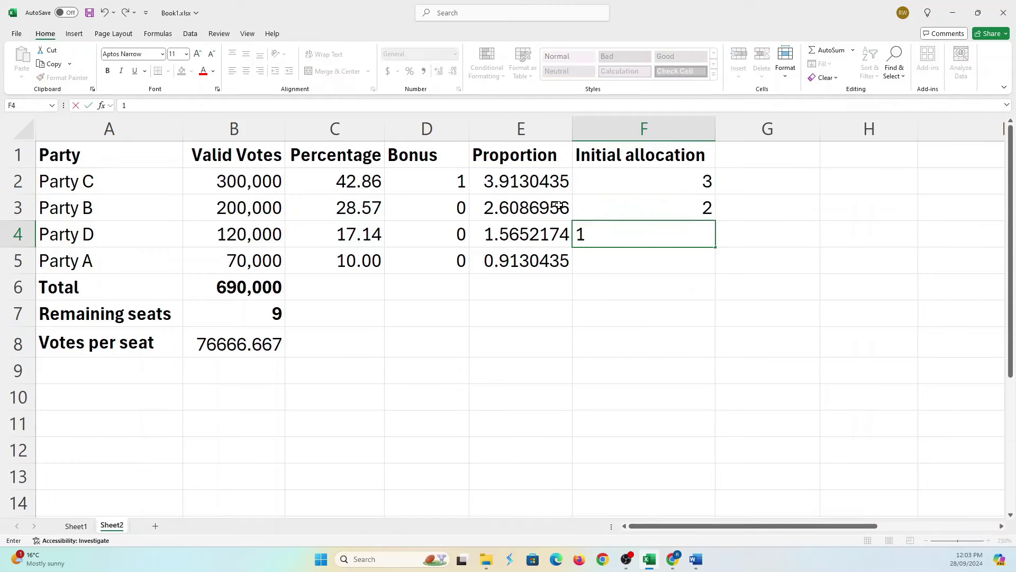
{"action": "key", "text": "Return"}
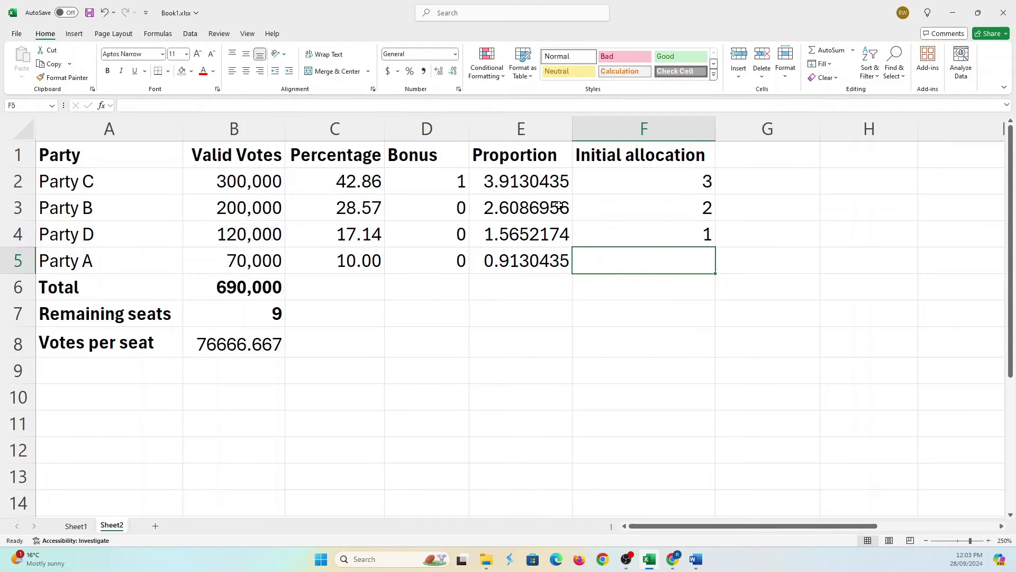
{"action": "type", "text": "0"}
{"action": "key", "text": "Return"}
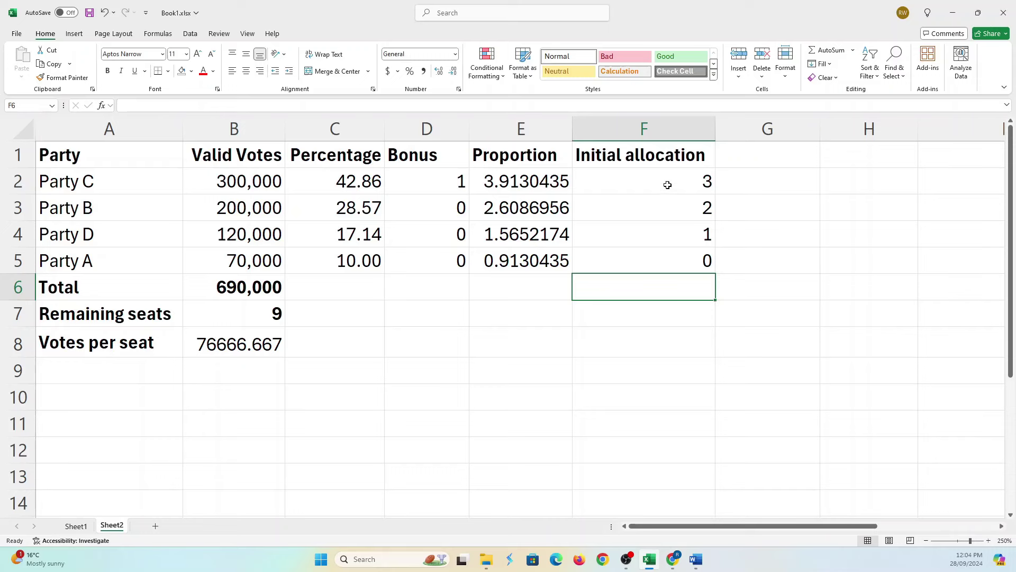
Check the sum of the initially allocated seats and enter 3 in F7 as the seats still remaining.
{"action": "left_click", "coordinate": [267, 316]}
{"action": "left_click_drag", "start_coordinate": [689, 185], "coordinate": [687, 227]}
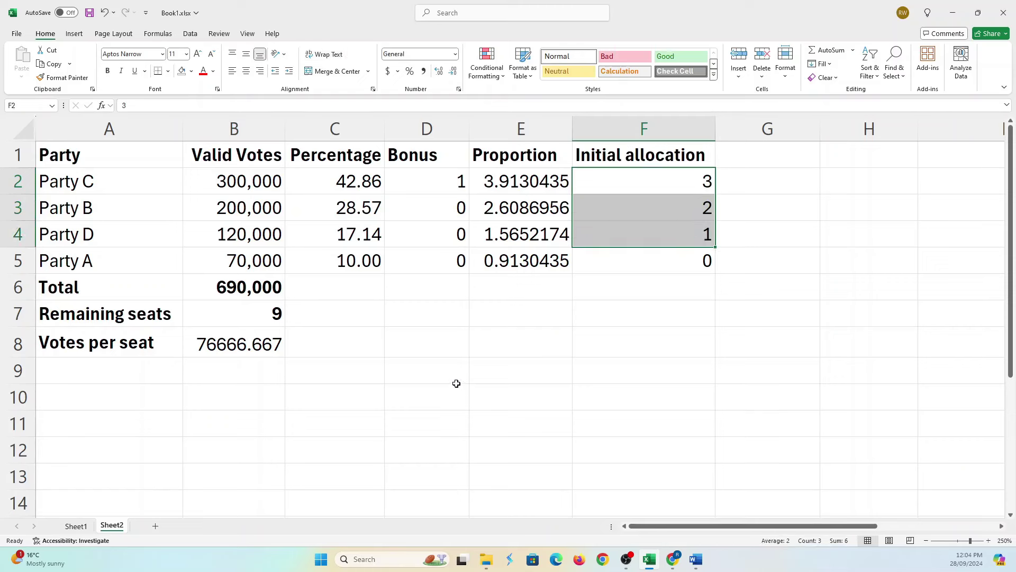
{"action": "left_click", "coordinate": [639, 314]}
{"action": "type", "text": "3"}
{"action": "key", "text": "Return"}
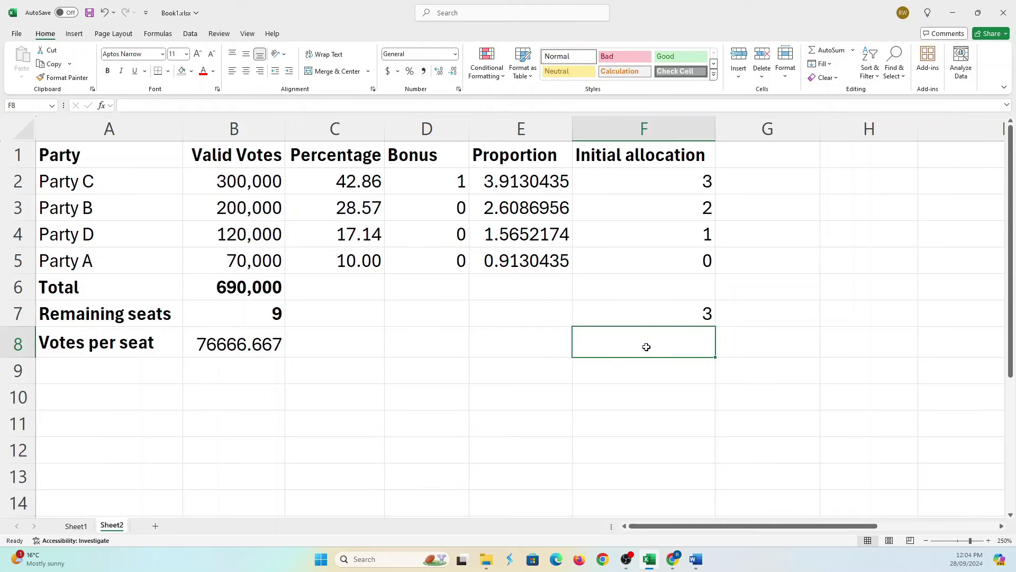
Enter the header Remainder in cell G1.
{"action": "left_click", "coordinate": [746, 160]}
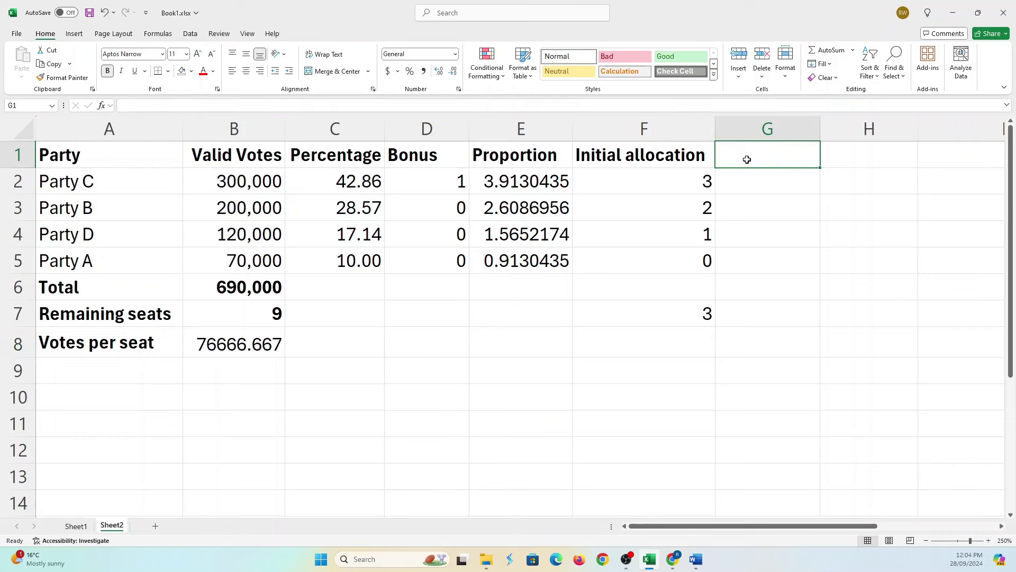
{"action": "type", "text": "Remainder"}
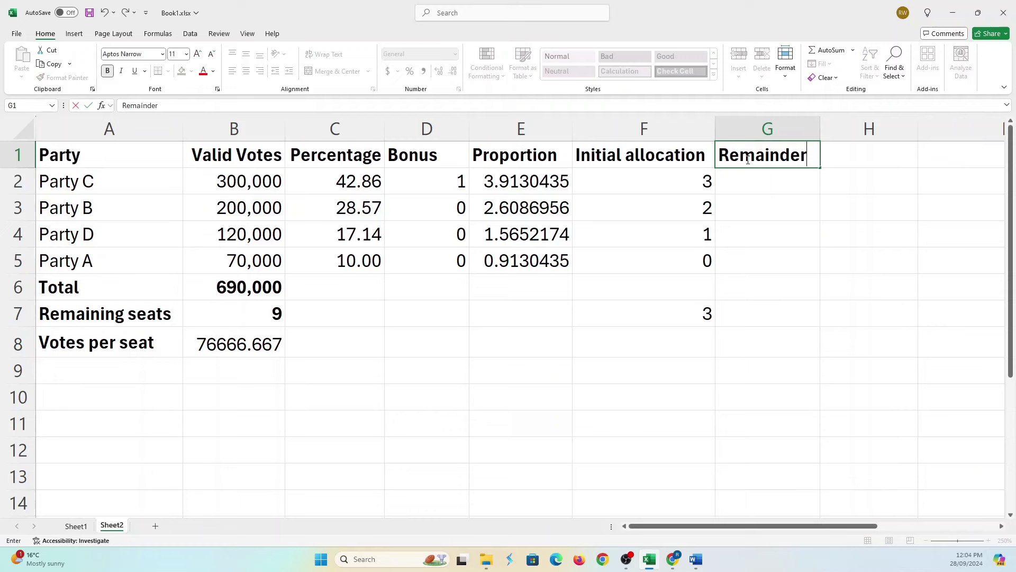
{"action": "key", "text": "Return"}
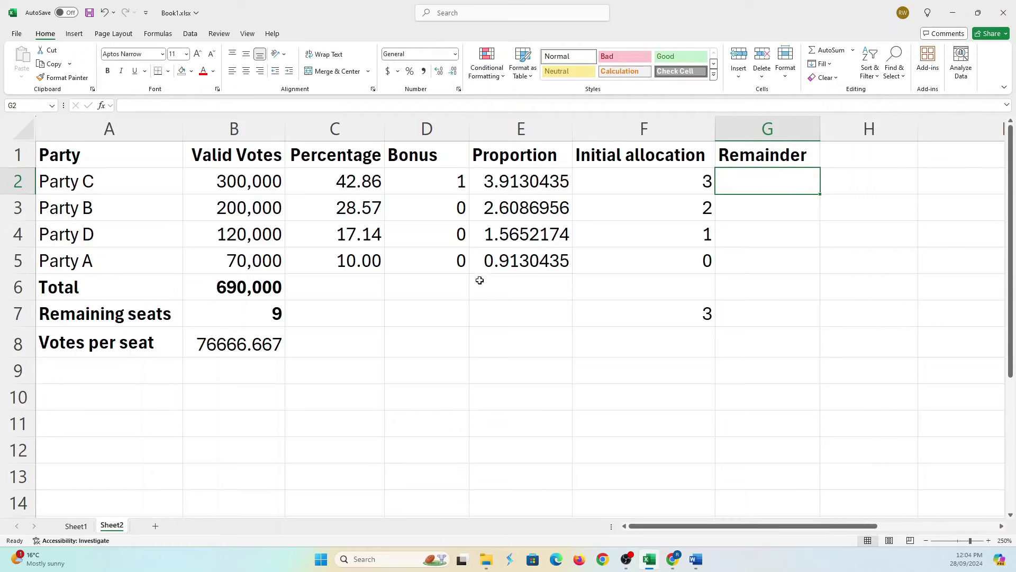
Calculate Party C's remainder in G2 with =E2-F2 and fill the formula through G5 for the other parties.
{"action": "type", "text": "="}
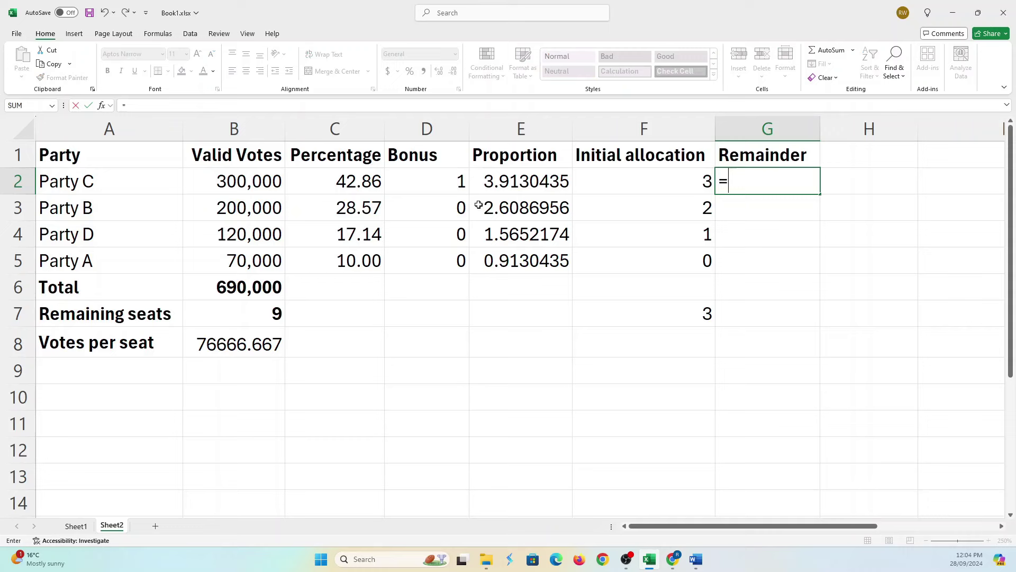
{"action": "left_click", "coordinate": [516, 183]}
{"action": "type", "text": "-"}
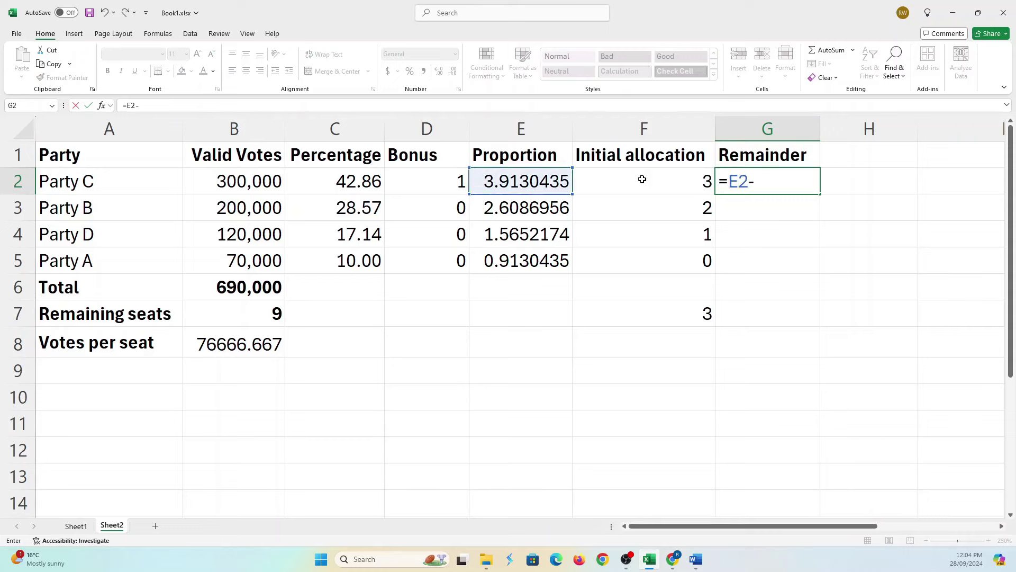
{"action": "left_click", "coordinate": [655, 179]}
{"action": "key", "text": "Return"}
{"action": "left_click", "coordinate": [808, 181]}
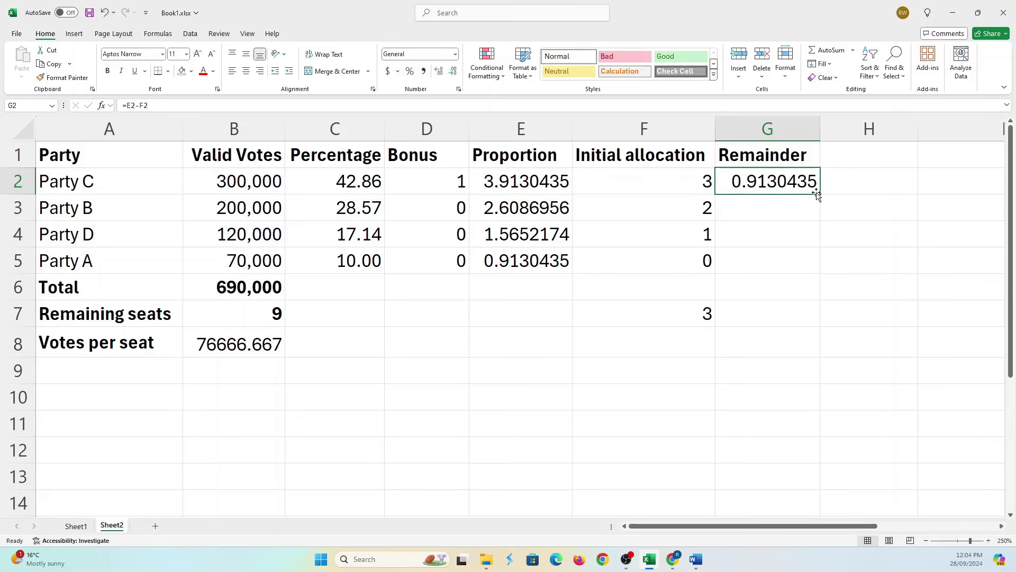
{"action": "left_click_drag", "start_coordinate": [818, 196], "coordinate": [818, 273]}
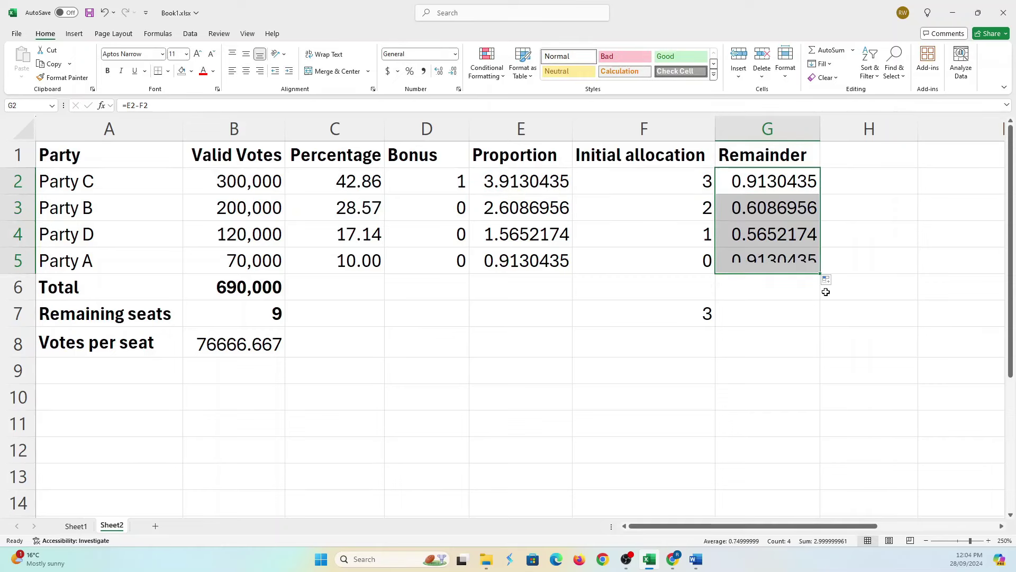
Sort the whole party table by the Remainder column from largest to smallest, expanding the selection to the adjacent columns.
{"action": "left_click", "coordinate": [771, 128]}
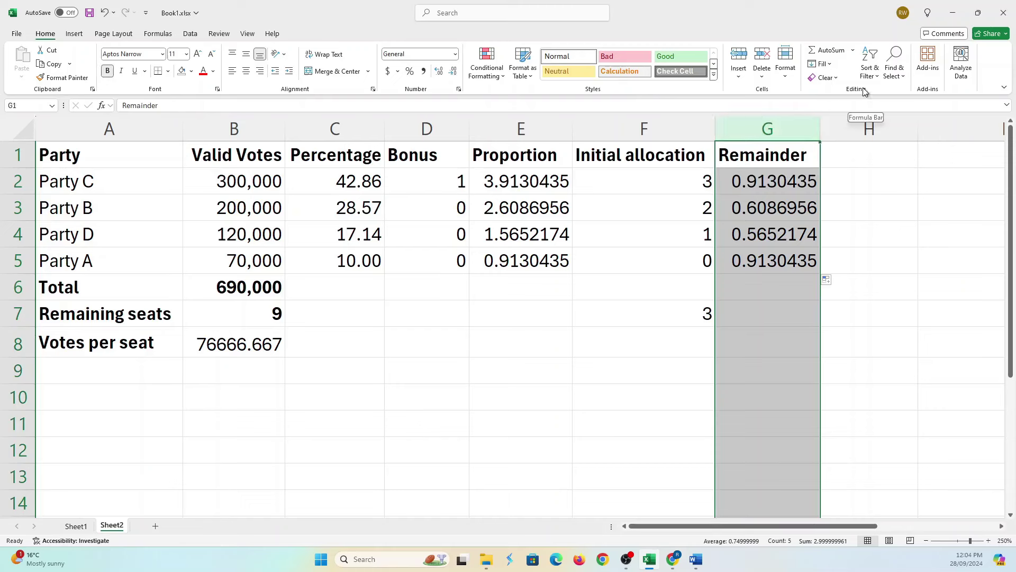
{"action": "left_click", "coordinate": [870, 73]}
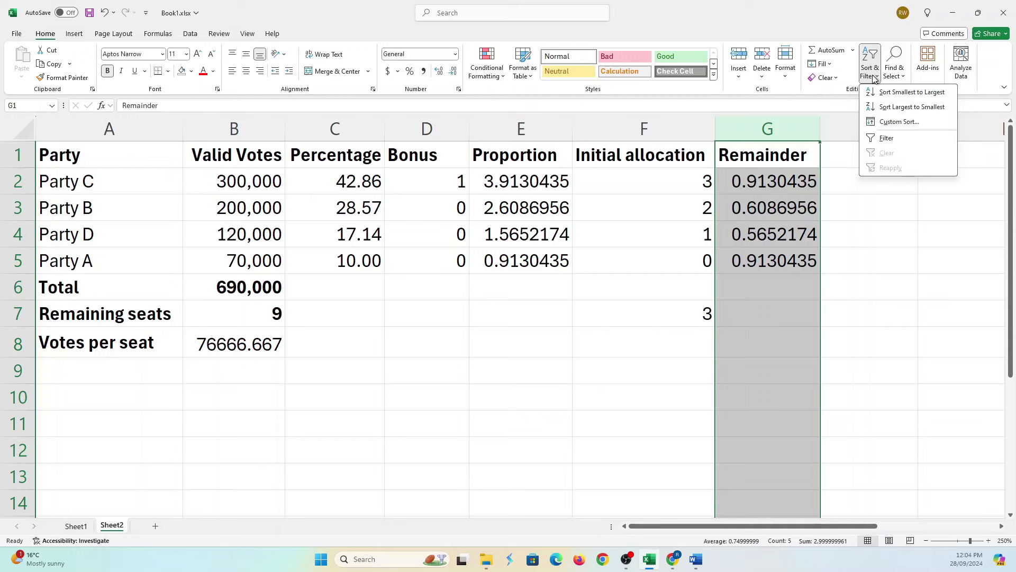
{"action": "left_click", "coordinate": [879, 109]}
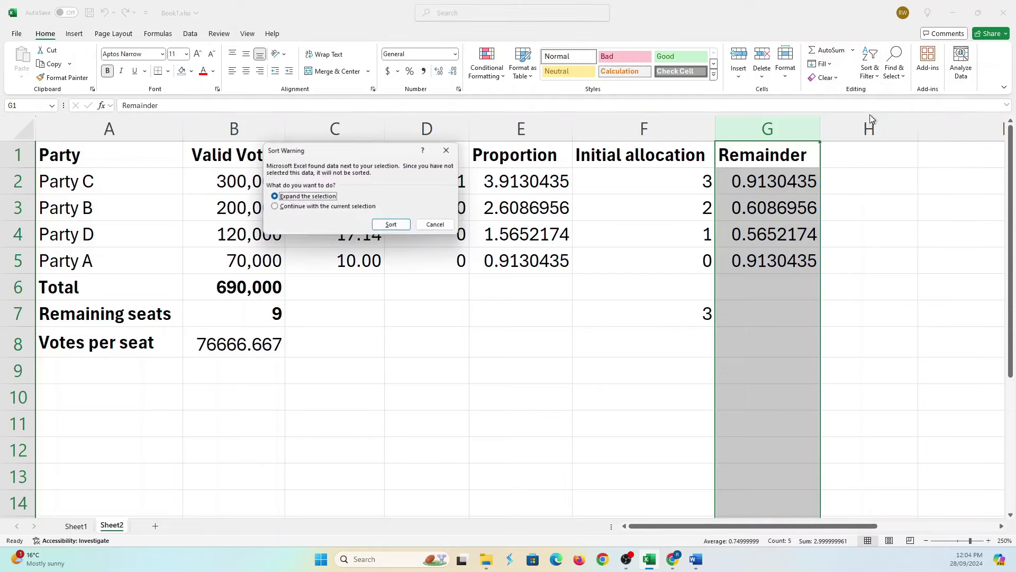
{"action": "left_click", "coordinate": [391, 225]}
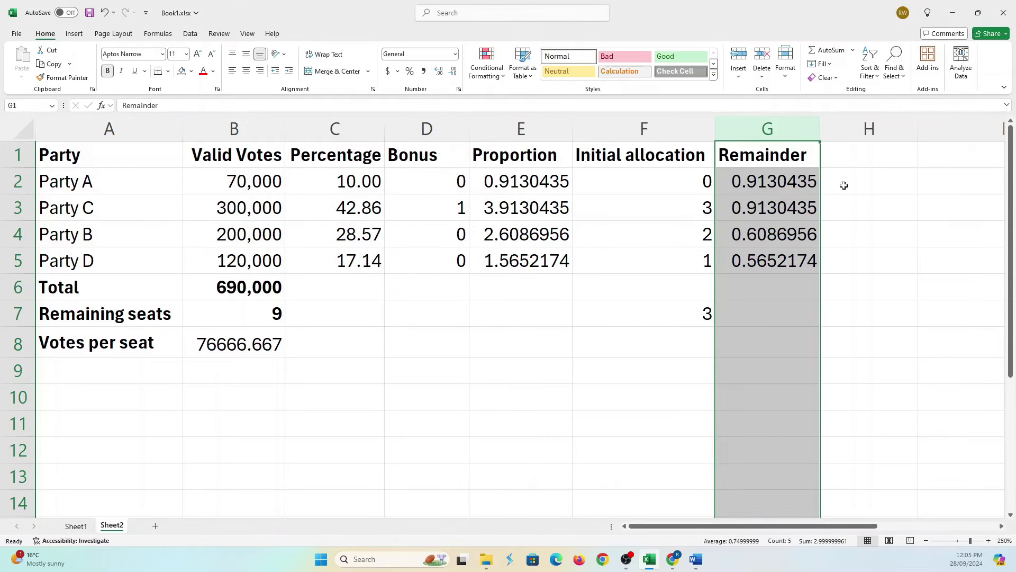
Enter the header Second round in cell H1.
{"action": "left_click", "coordinate": [699, 314]}
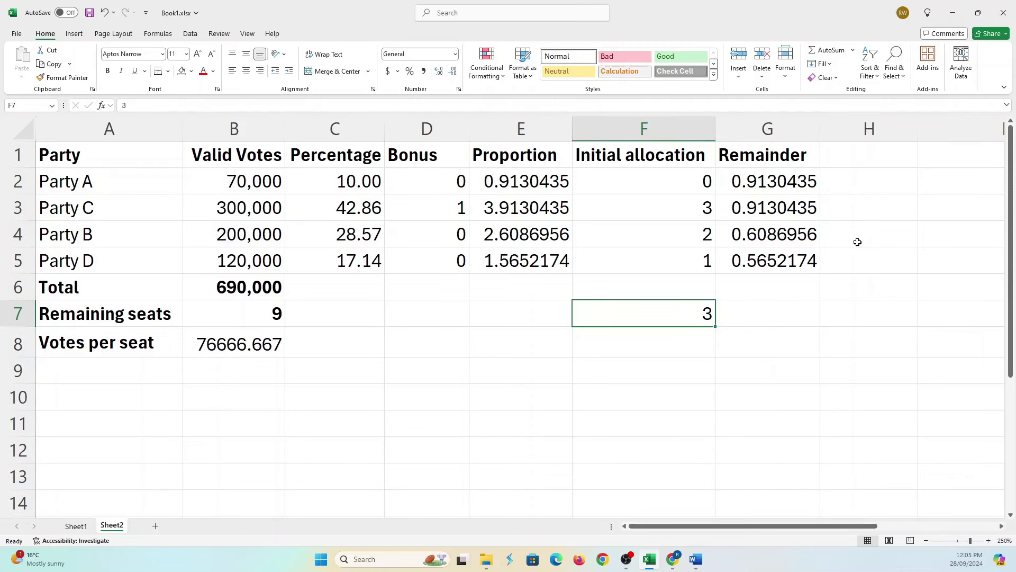
{"action": "left_click", "coordinate": [854, 163]}
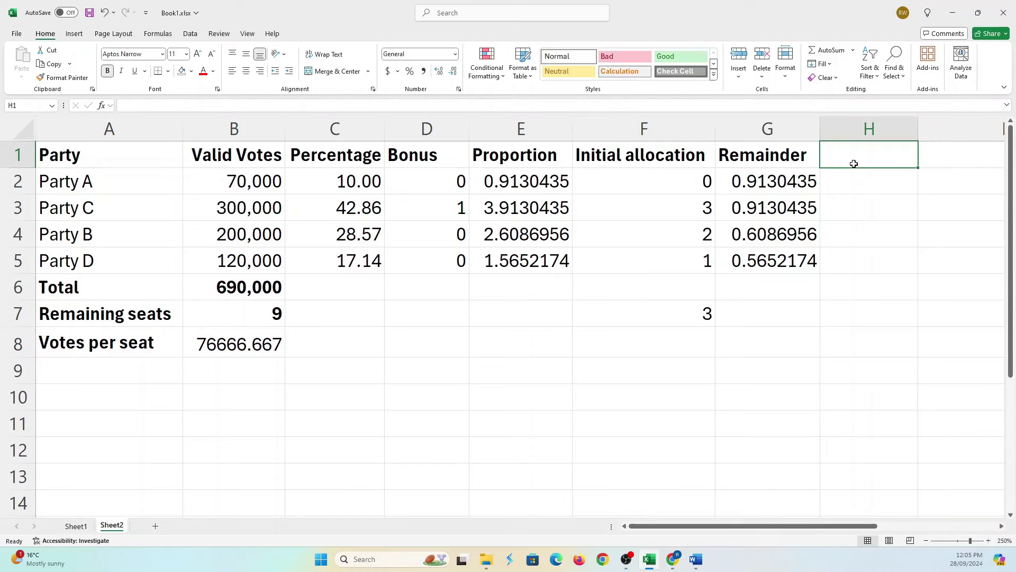
{"action": "type", "text": "Second all"}
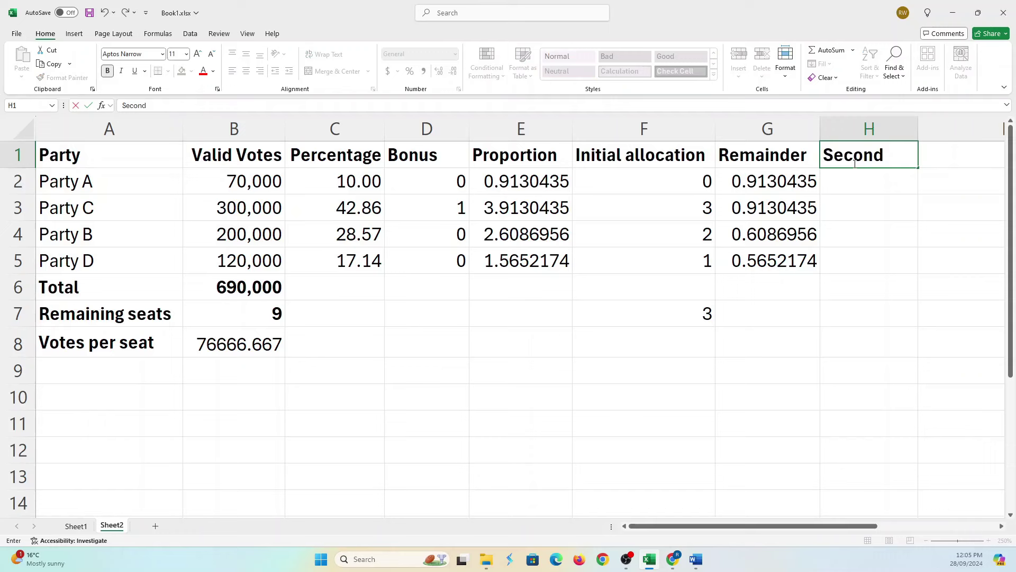
{"action": "key", "text": "BackSpace"}
{"action": "key", "text": "BackSpace"}
{"action": "key", "text": "BackSpace"}
{"action": "type", "text": "round"}
{"action": "key", "text": "Return"}
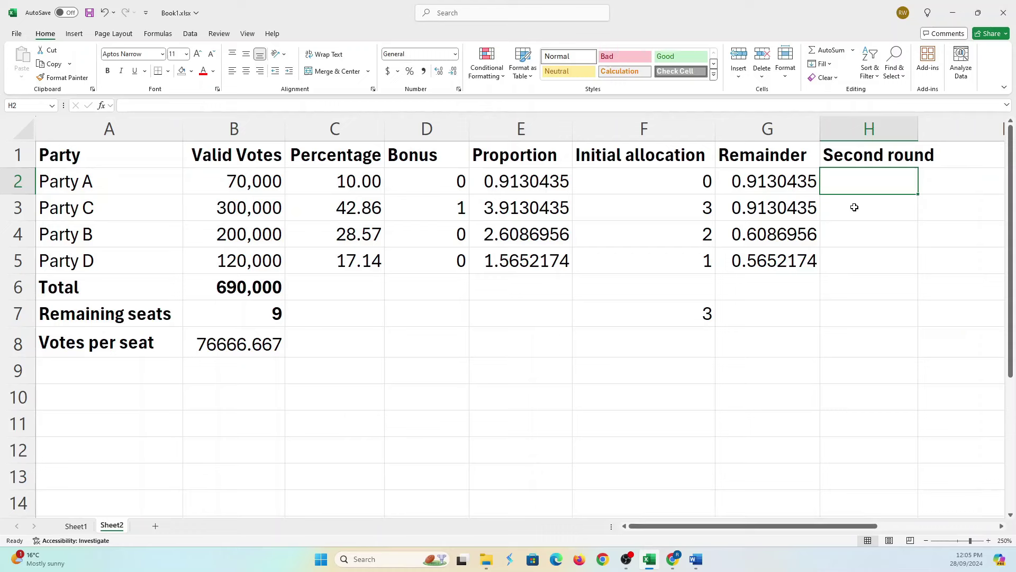
Fill the Second round column with 1 for Party A, Party C and Party B, and 0 for Party D.
{"action": "type", "text": "1"}
{"action": "key", "text": "Return"}
{"action": "type", "text": "1"}
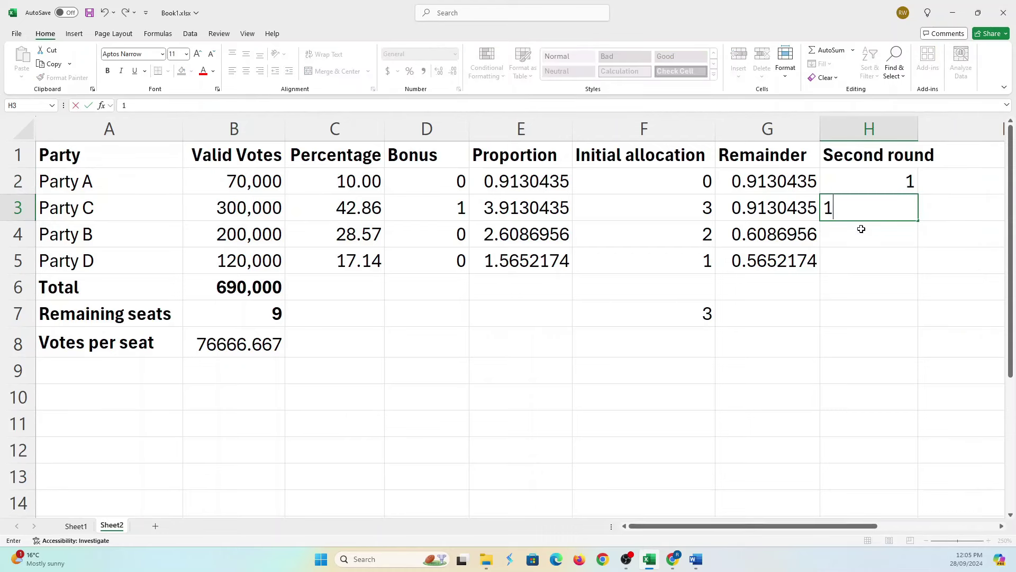
{"action": "key", "text": "Return"}
{"action": "type", "text": "1"}
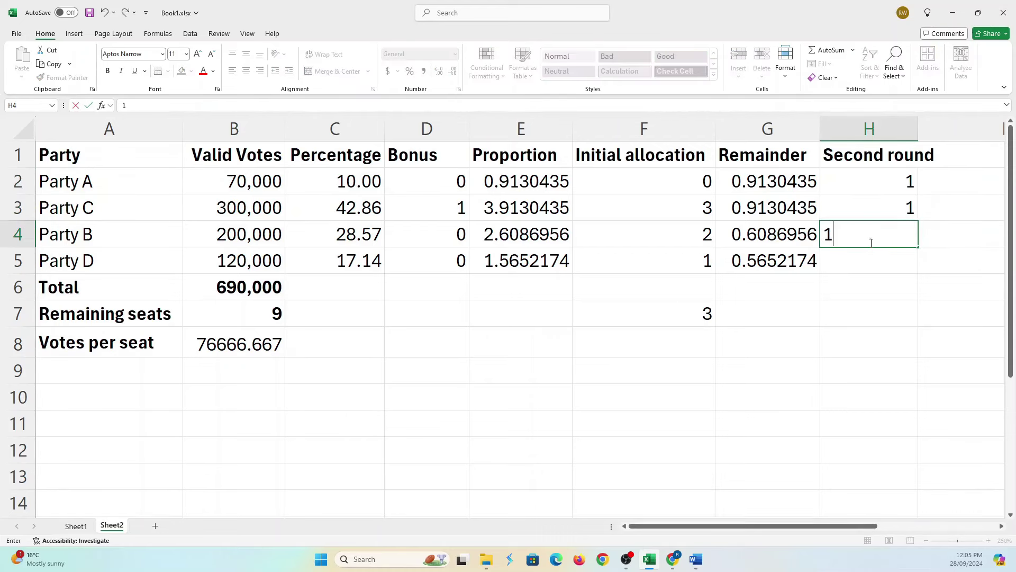
{"action": "left_click", "coordinate": [877, 259]}
{"action": "type", "text": "0"}
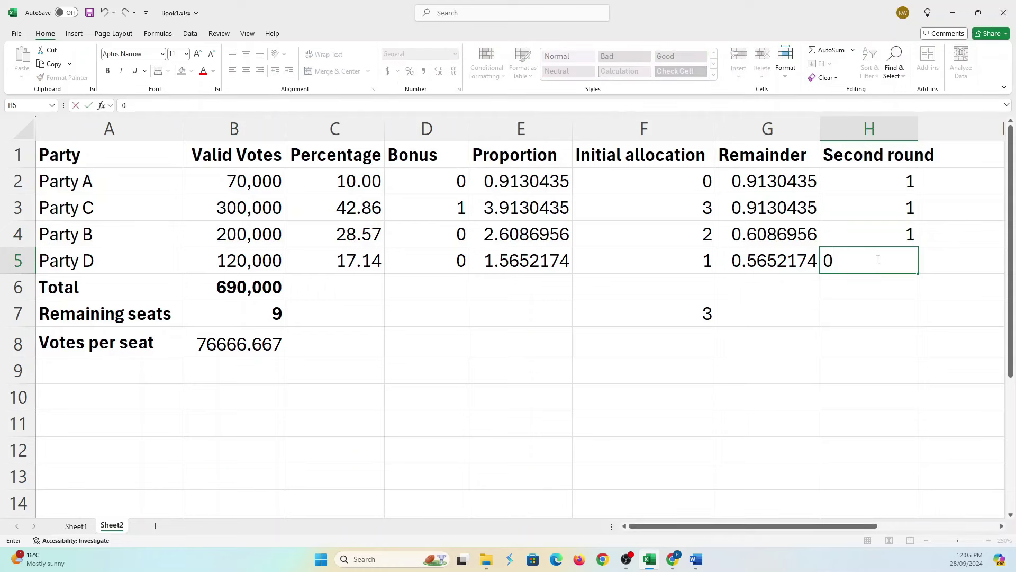
{"action": "key", "text": "Return"}
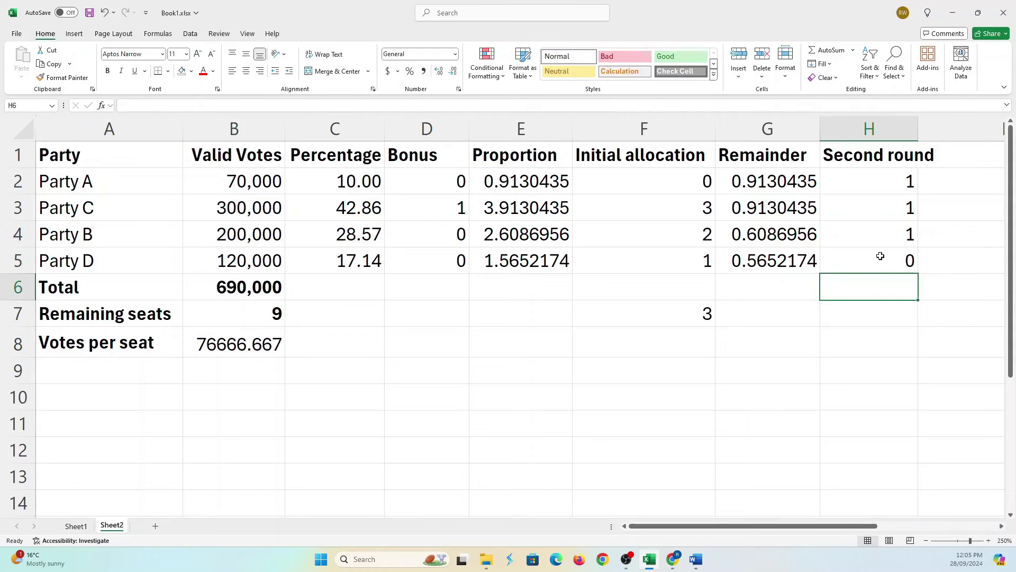
Clear the leftover seat count in cell F7 below the Initial allocation column.
{"action": "left_click", "coordinate": [702, 316]}
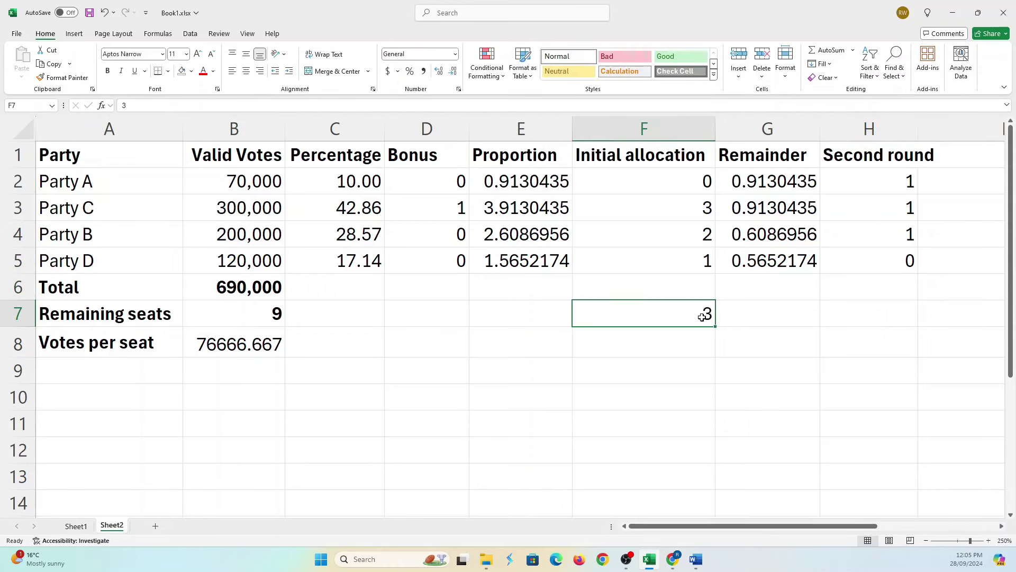
{"action": "key", "text": "Delete"}
{"action": "key", "text": "ctrl+z"}
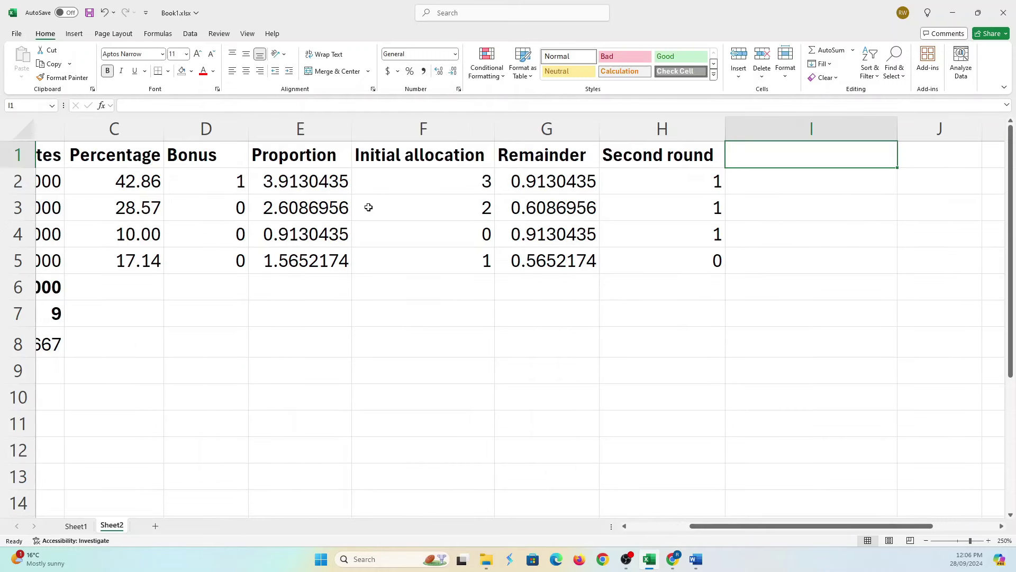
Enter the header Total allocation in cell I1.
{"action": "left_click", "coordinate": [216, 159]}
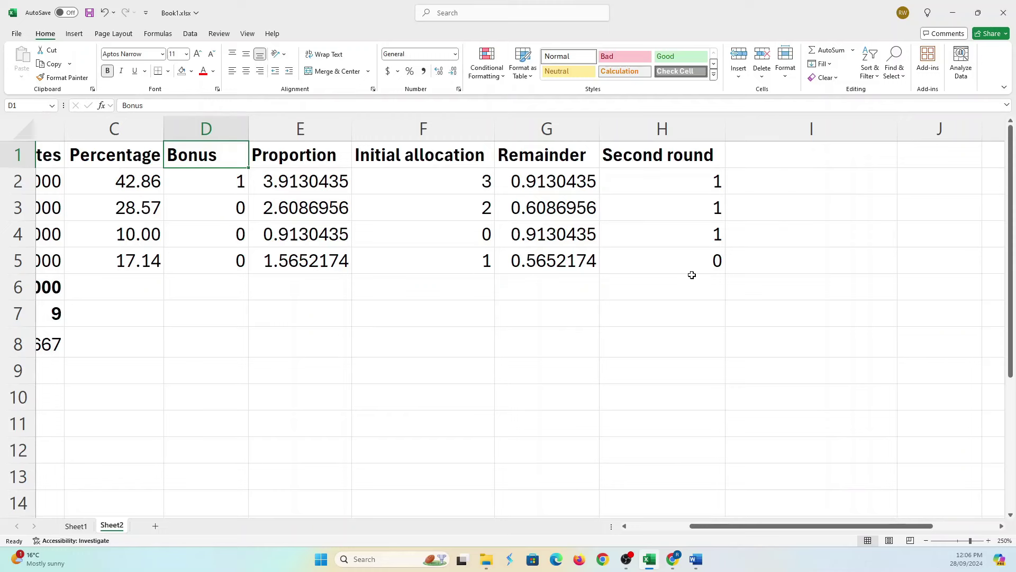
{"action": "left_click", "coordinate": [783, 162]}
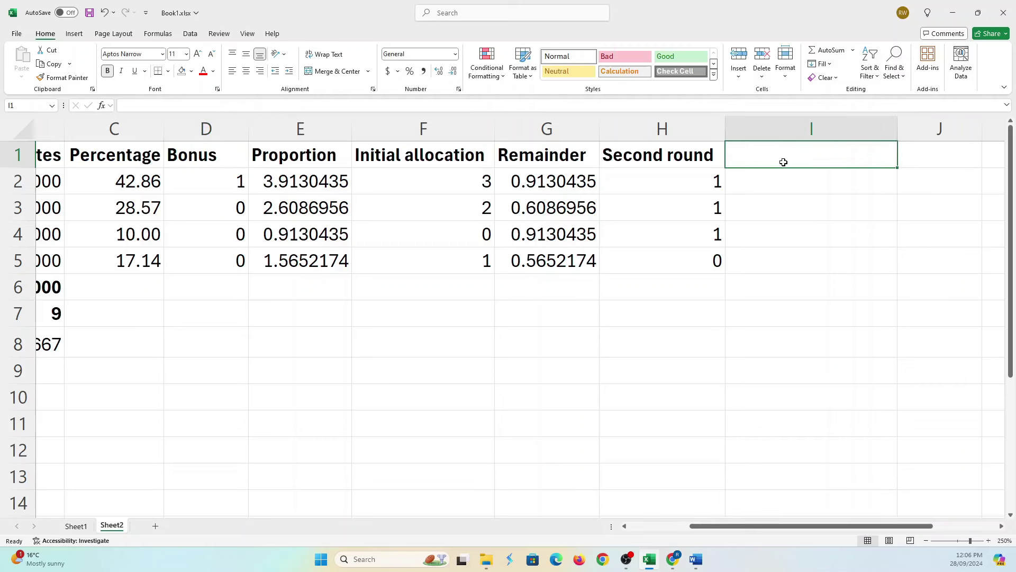
{"action": "type", "text": "Total_allo"}
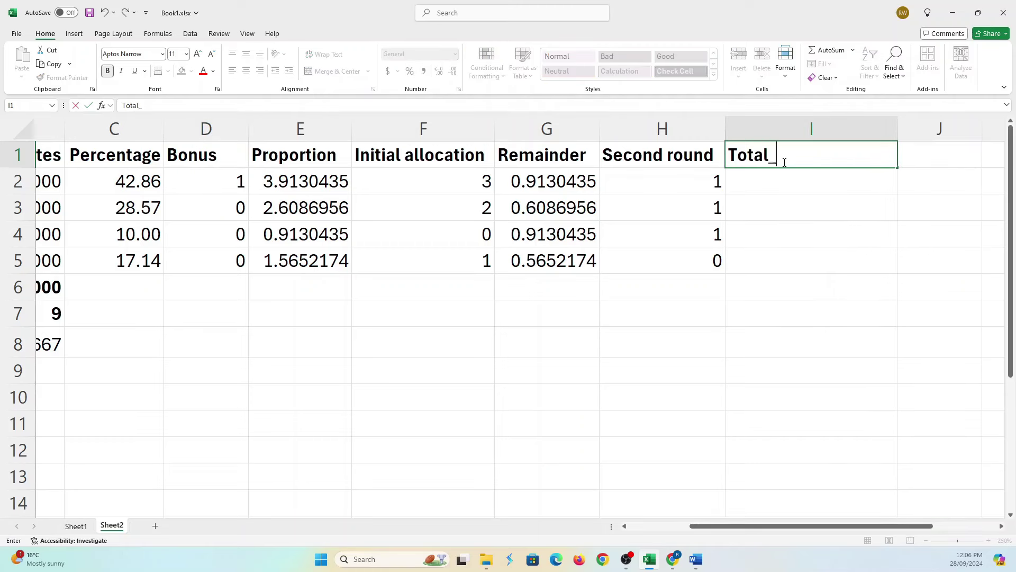
{"action": "key", "text": "BackSpace"}
{"action": "key", "text": "BackSpace"}
{"action": "key", "text": "BackSpace"}
{"action": "key", "text": "BackSpace"}
{"action": "key", "text": "BackSpace"}
{"action": "type", "text": "allocation"}
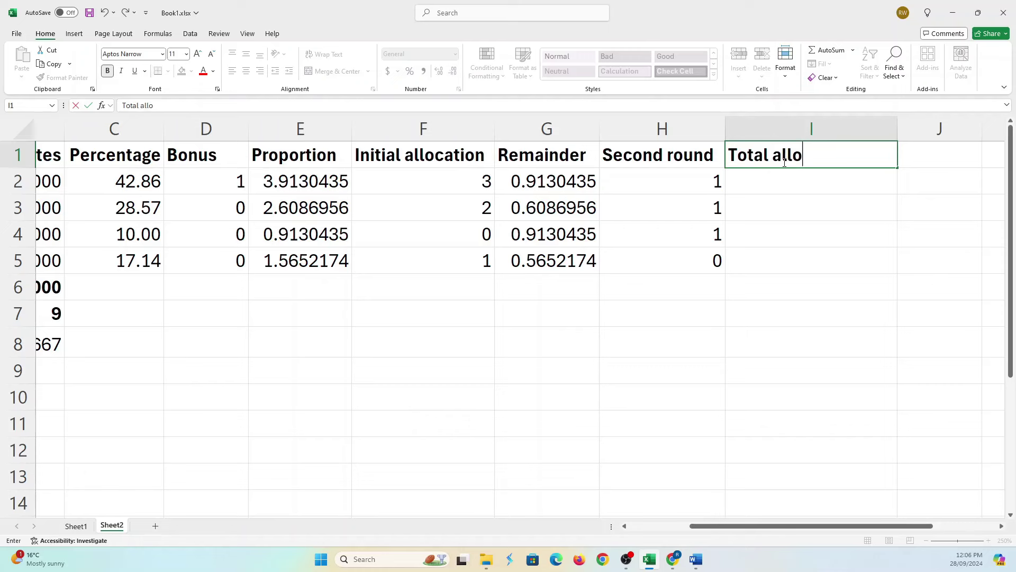
{"action": "key", "text": "Return"}
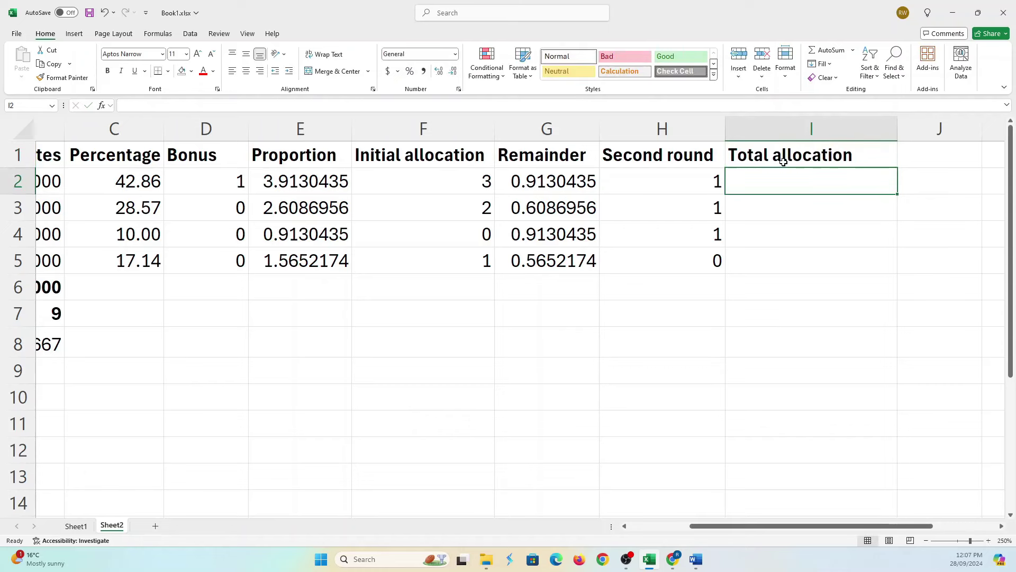
Calculate Party C's total seats in I2 with =D2+F2+H2, fill the formula through I5 and check the column's sum.
{"action": "type", "text": "="}
{"action": "left_click", "coordinate": [227, 187]}
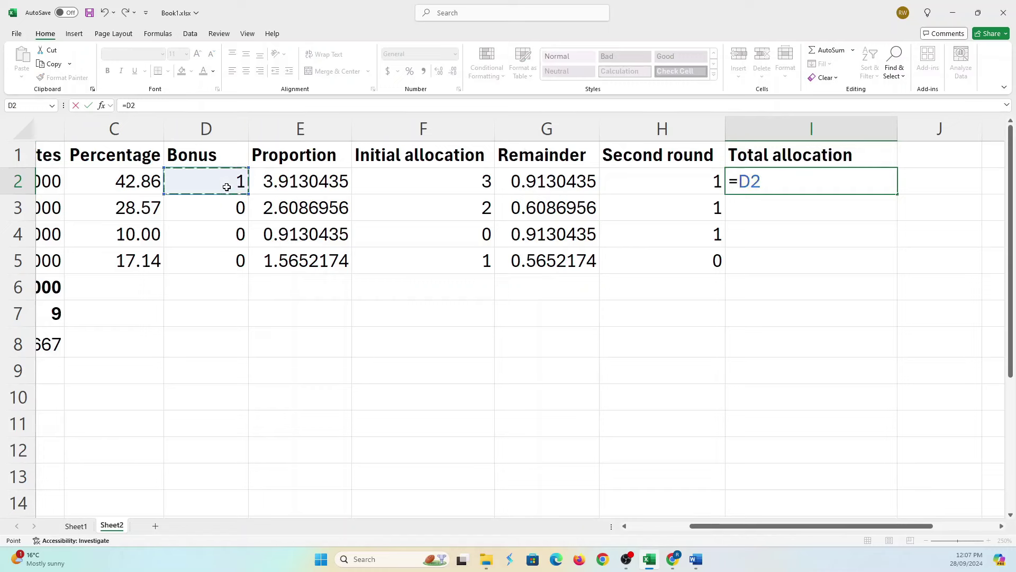
{"action": "type", "text": "+"}
{"action": "left_click", "coordinate": [443, 178]}
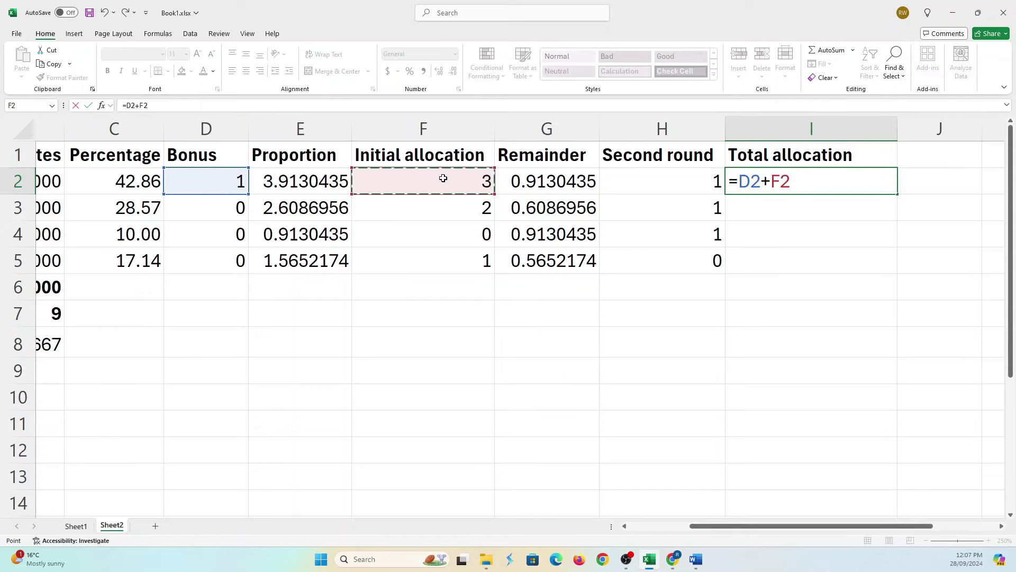
{"action": "type", "text": "+"}
{"action": "left_click", "coordinate": [676, 180]}
{"action": "type", "text": "+"}
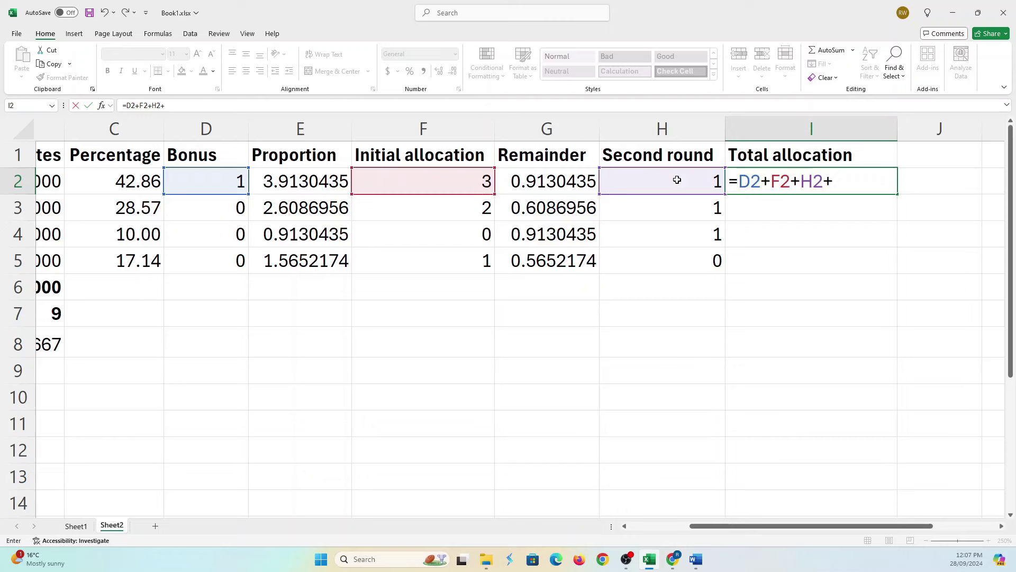
{"action": "key", "text": "BackSpace"}
{"action": "key", "text": "ctrl+Return"}
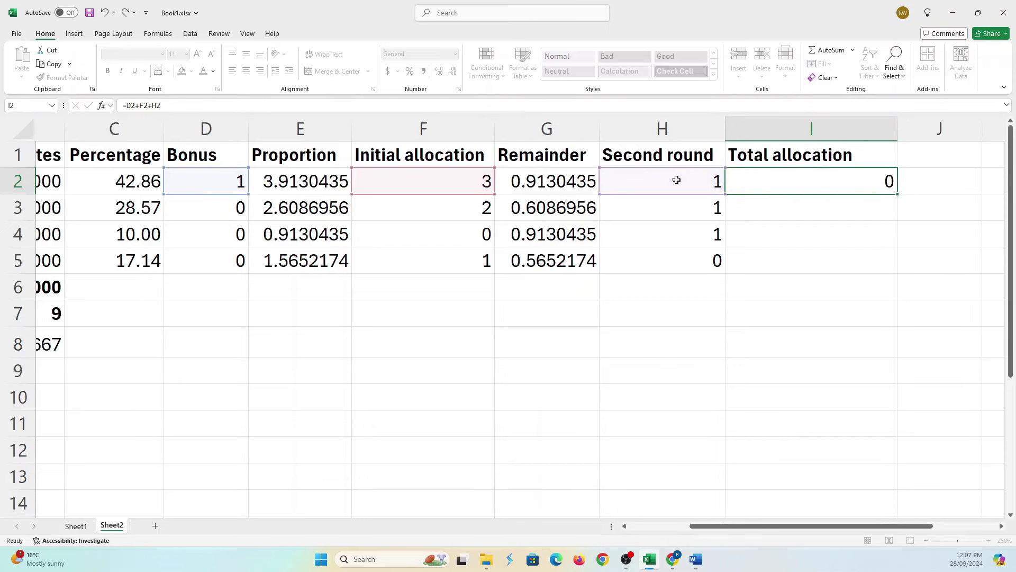
{"action": "left_click", "coordinate": [805, 174]}
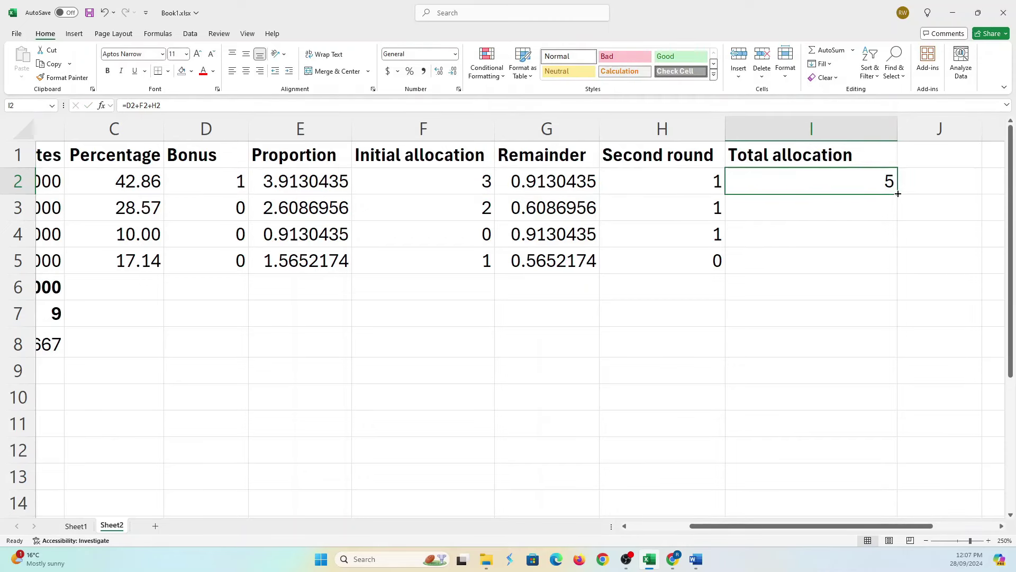
{"action": "left_click_drag", "start_coordinate": [898, 194], "coordinate": [898, 273]}
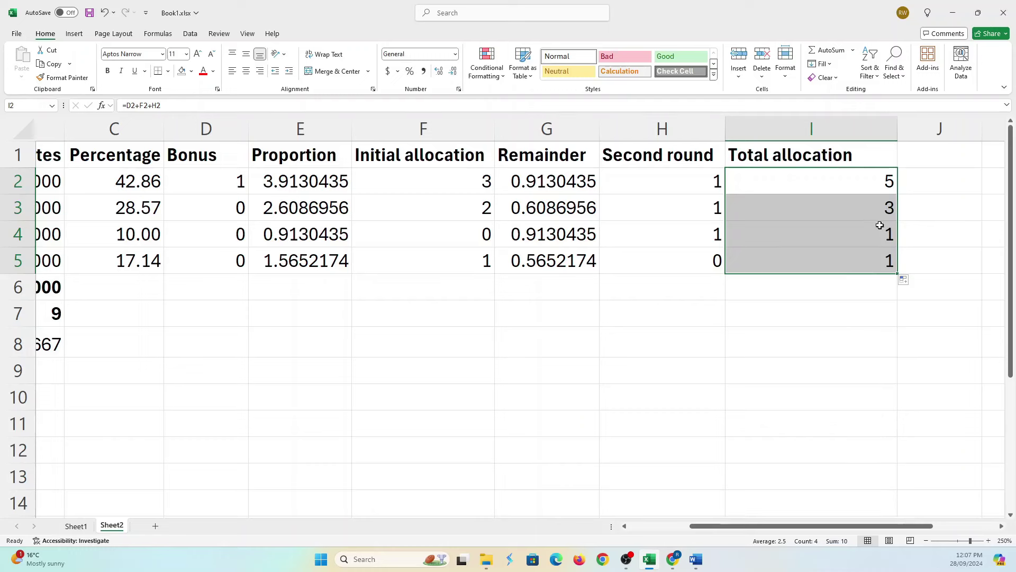
{"action": "left_click", "coordinate": [857, 322]}
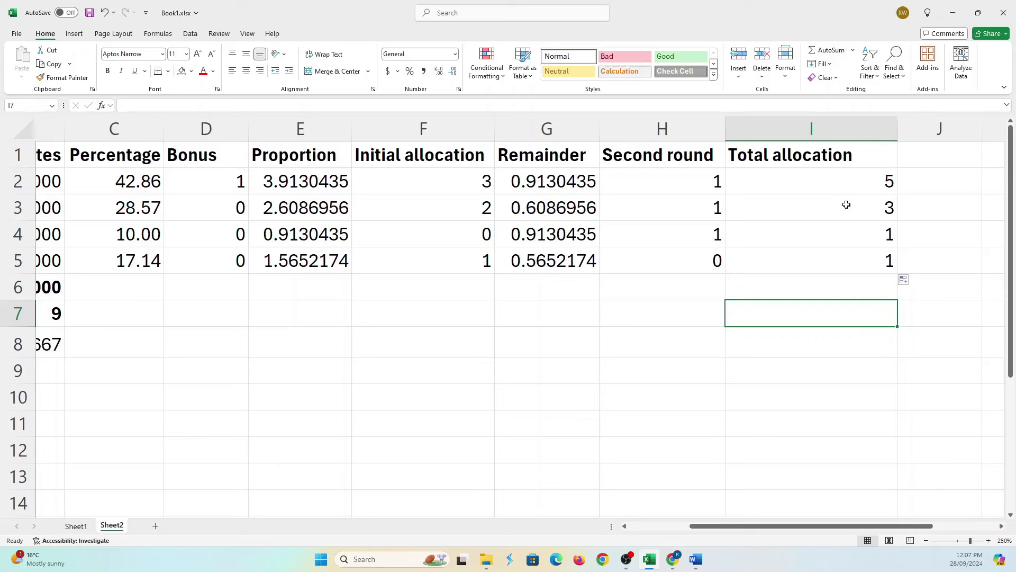
{"action": "left_click_drag", "start_coordinate": [852, 187], "coordinate": [849, 271]}
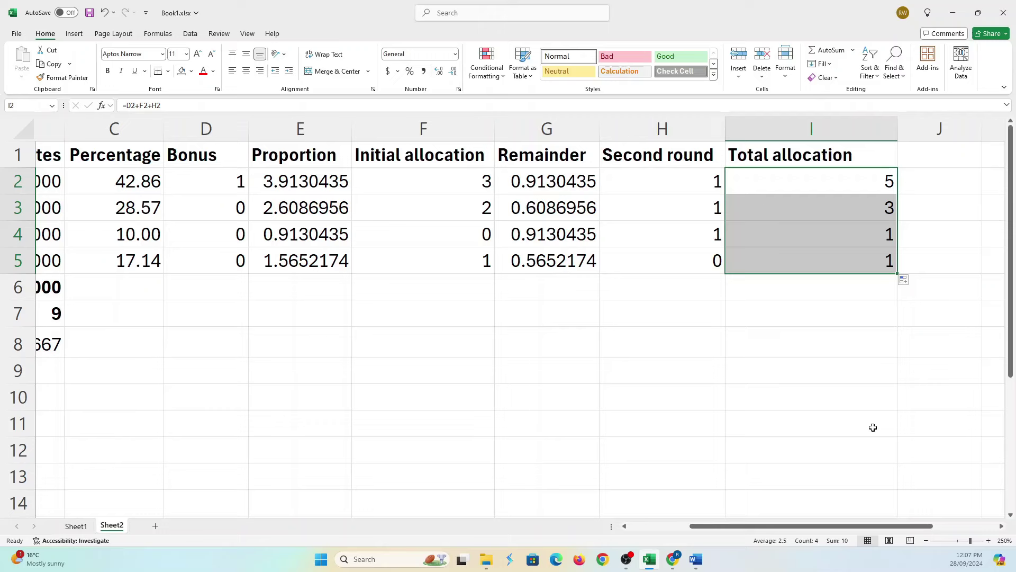
Narrow columns A and H so that the table through Total allocation takes up less width.
{"action": "left_click_drag", "start_coordinate": [823, 526], "coordinate": [751, 531]}
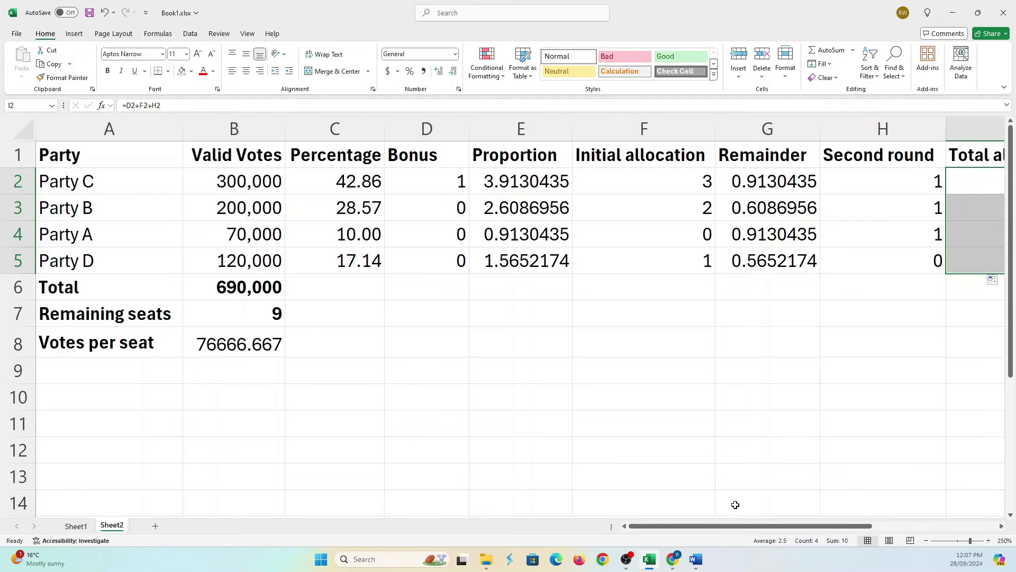
{"action": "left_click_drag", "start_coordinate": [181, 136], "coordinate": [152, 136]}
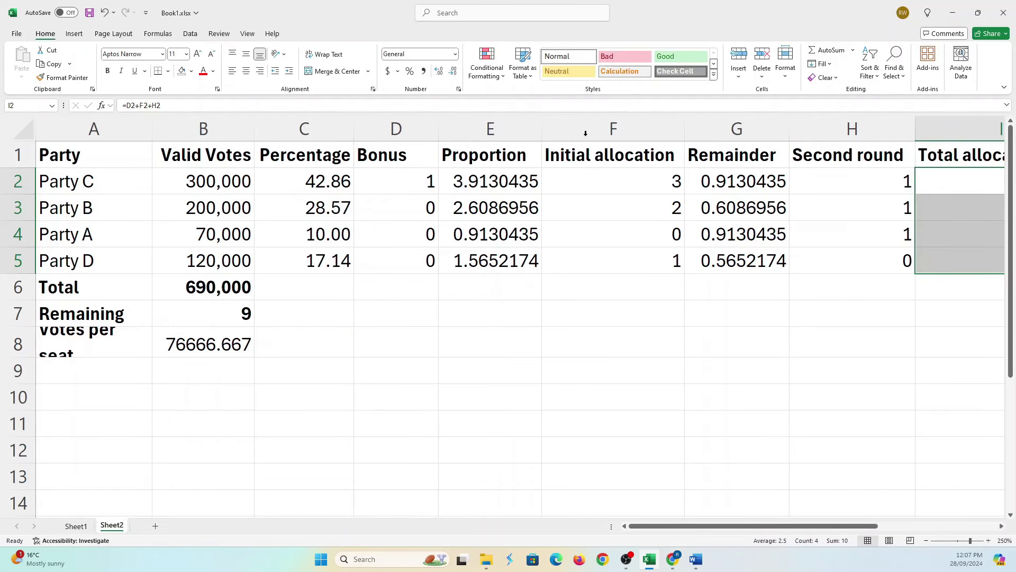
{"action": "left_click_drag", "start_coordinate": [915, 129], "coordinate": [878, 128]}
{"action": "left_click_drag", "start_coordinate": [751, 525], "coordinate": [691, 536]}
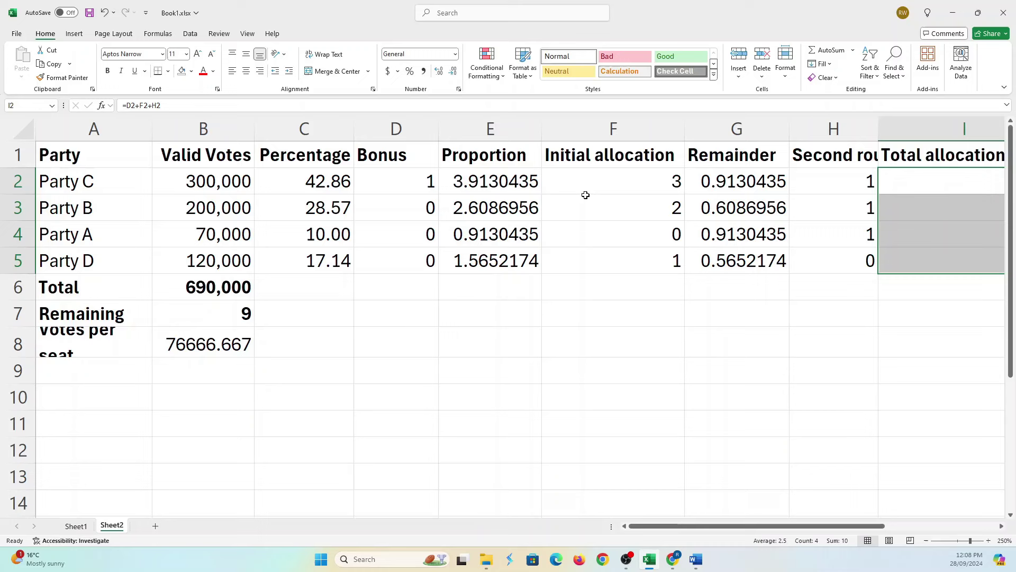
{"action": "left_click_drag", "start_coordinate": [152, 129], "coordinate": [125, 129]}
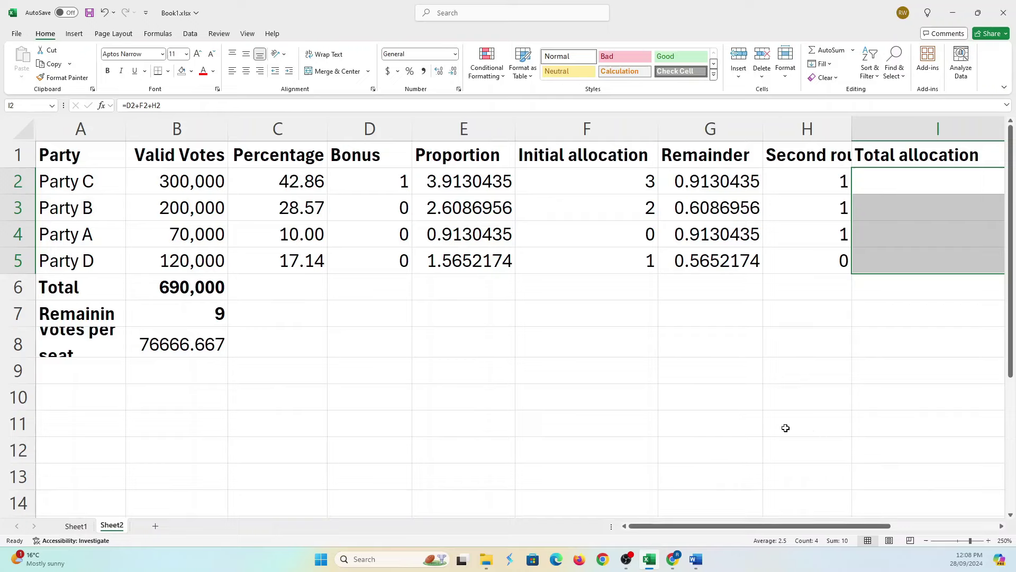
{"action": "scroll", "coordinate": [785, 428], "scroll_direction": "down", "scroll_amount": 2}
{"action": "scroll", "coordinate": [785, 428], "scroll_direction": "right", "scroll_amount": 1}
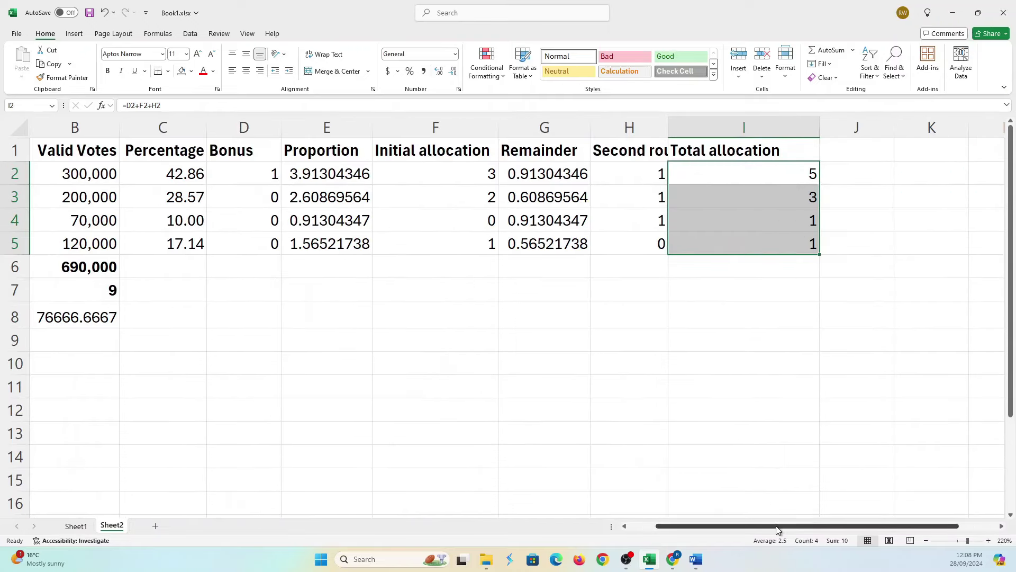
{"action": "left_click_drag", "start_coordinate": [777, 530], "coordinate": [718, 532]}
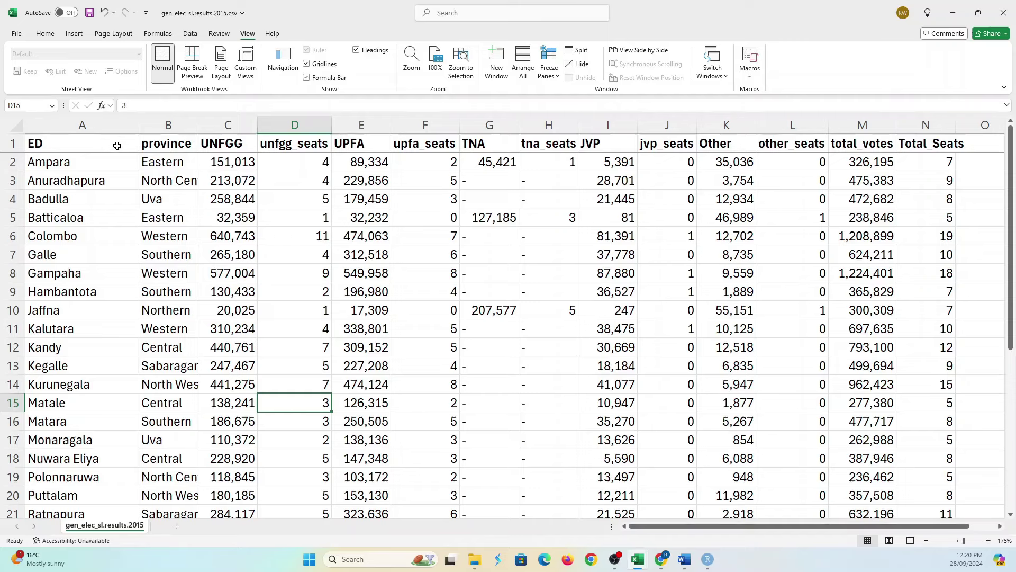
Examine the Ampara row's votes and seats for UNFGG, UPFA, TNA and JVP.
{"action": "left_click", "coordinate": [228, 163]}
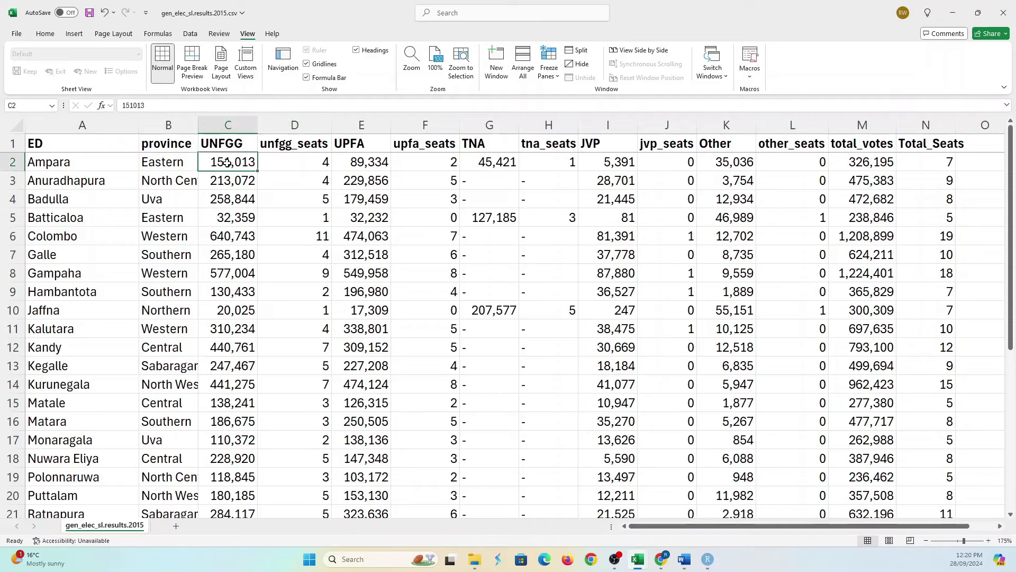
{"action": "left_click", "coordinate": [312, 163]}
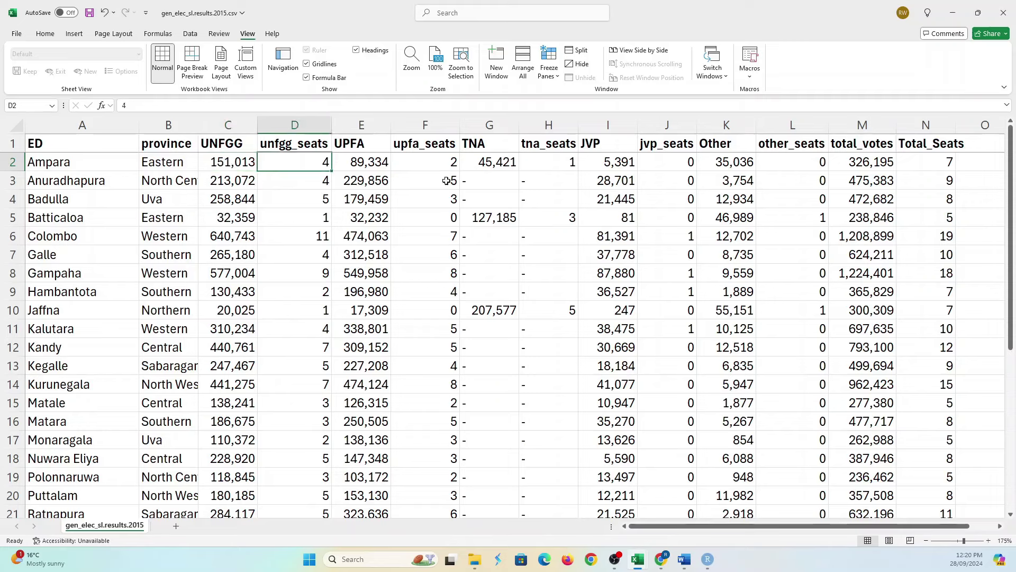
{"action": "left_click", "coordinate": [233, 162]}
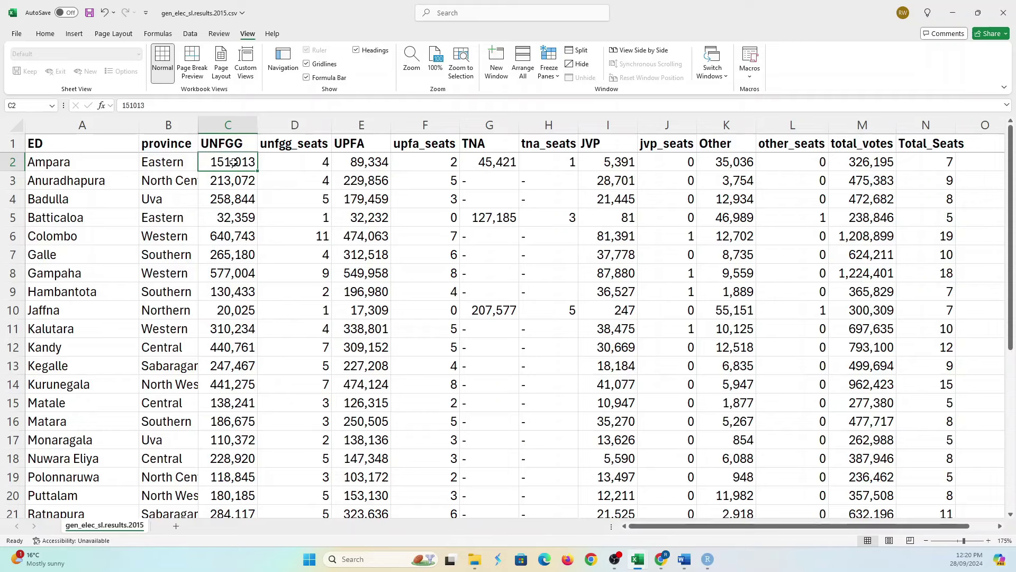
{"action": "left_click", "coordinate": [81, 168]}
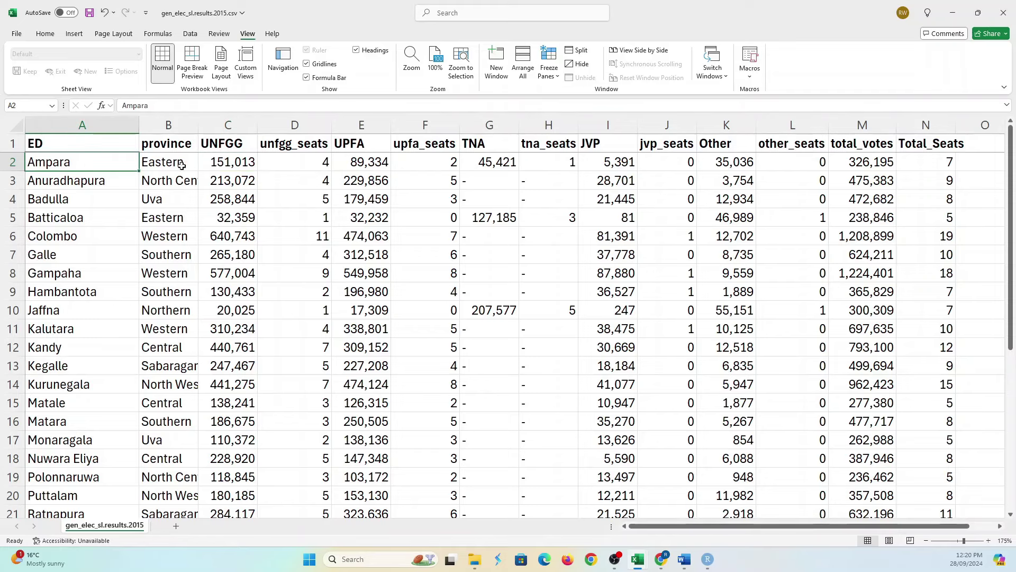
{"action": "left_click", "coordinate": [231, 160]}
{"action": "left_click", "coordinate": [311, 160]}
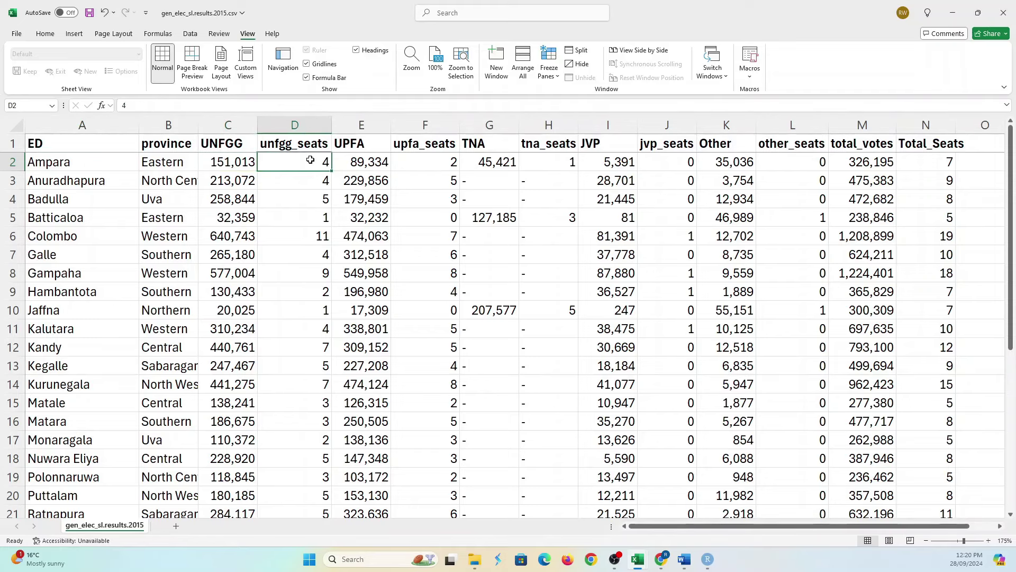
{"action": "left_click", "coordinate": [374, 165]}
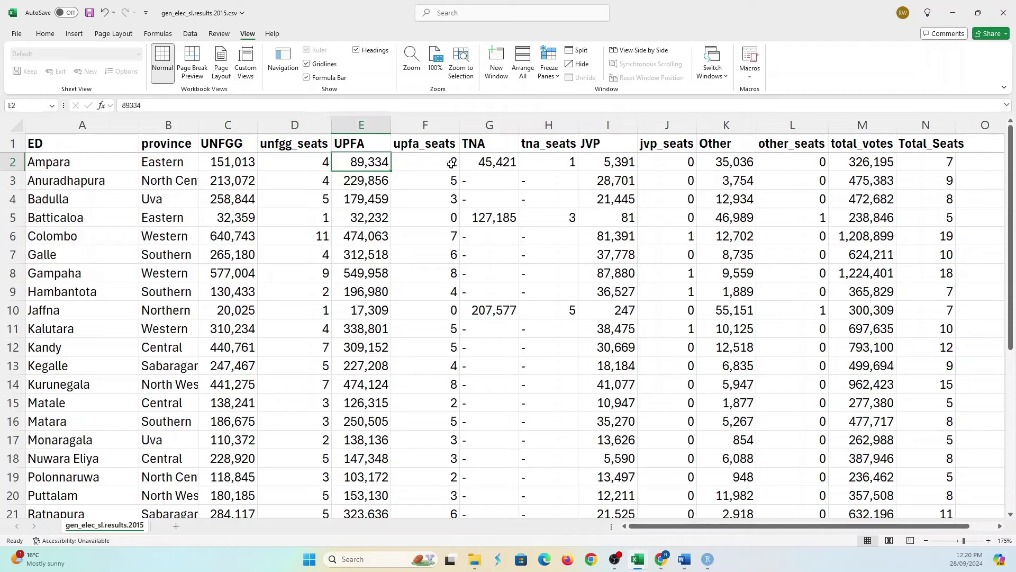
{"action": "left_click", "coordinate": [434, 163]}
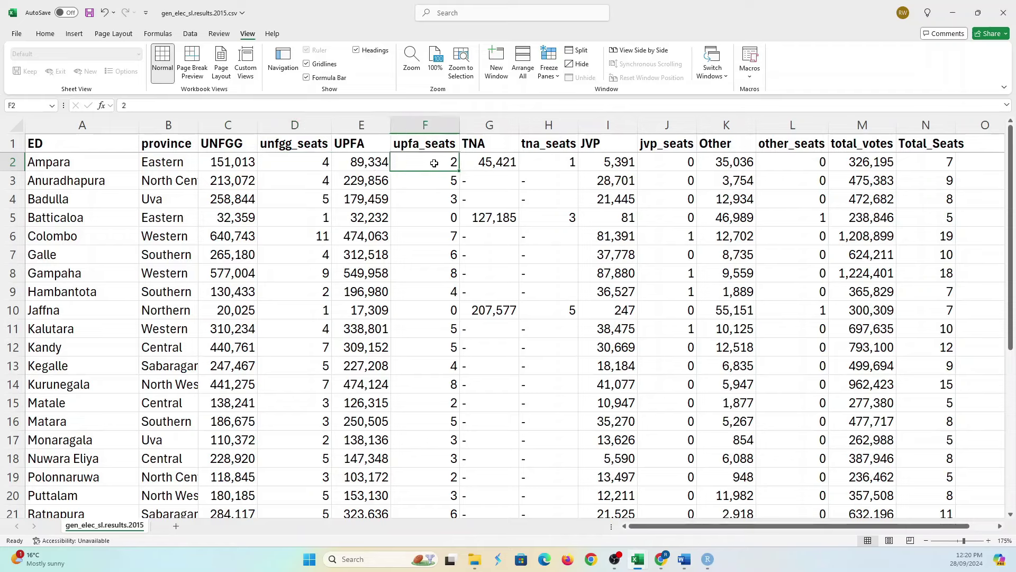
{"action": "left_click", "coordinate": [490, 162]}
{"action": "left_click", "coordinate": [549, 164]}
{"action": "left_click", "coordinate": [623, 162]}
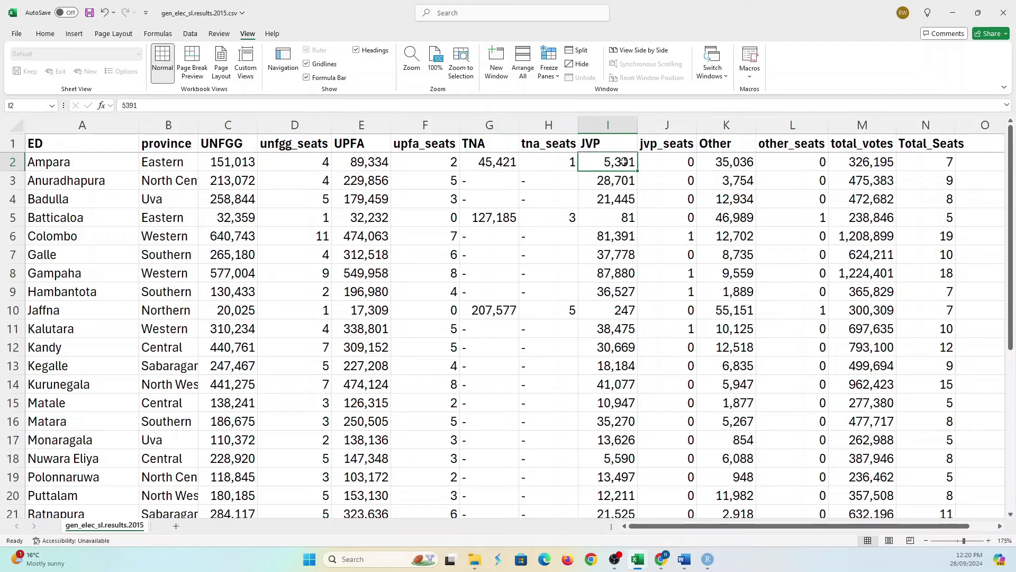
{"action": "left_click", "coordinate": [681, 162]}
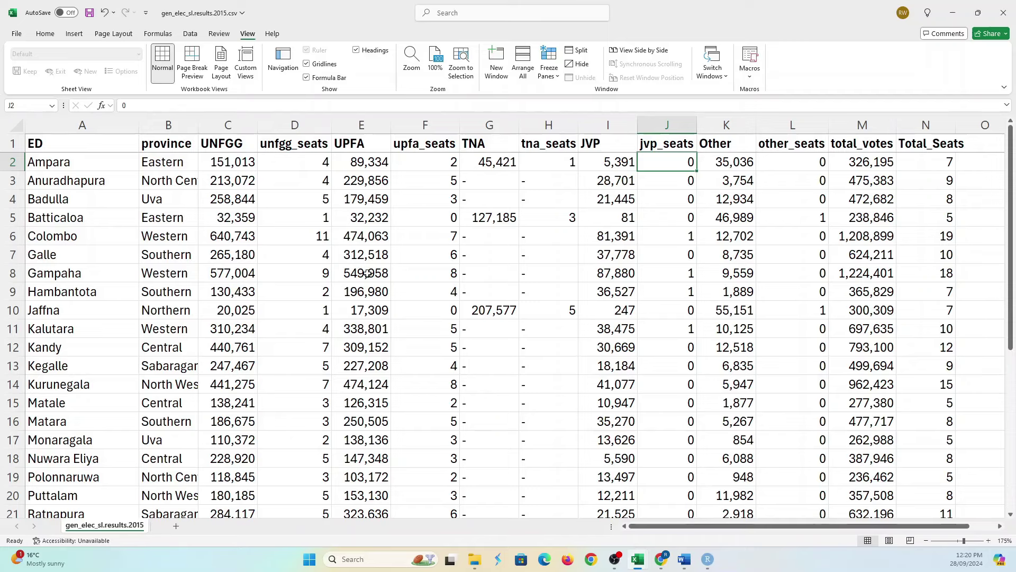
{"action": "left_click", "coordinate": [293, 160]}
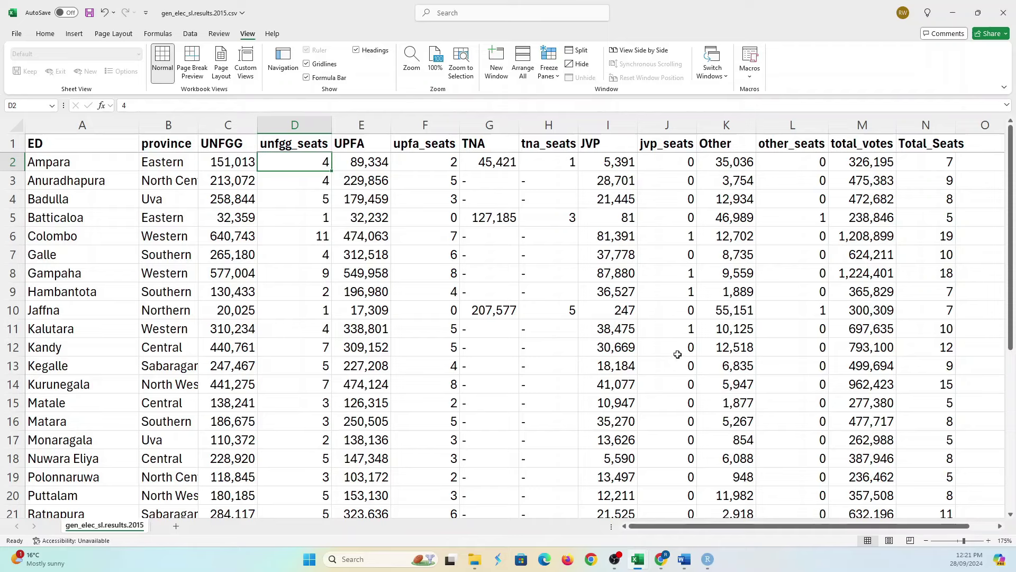
Switch to RStudio and examine the line of the seat allocation script that reads gen_elec_sl.results.2015.csv into gen2015.
{"action": "mouse_move", "coordinate": [715, 560]}
{"action": "left_click", "coordinate": [708, 559]}
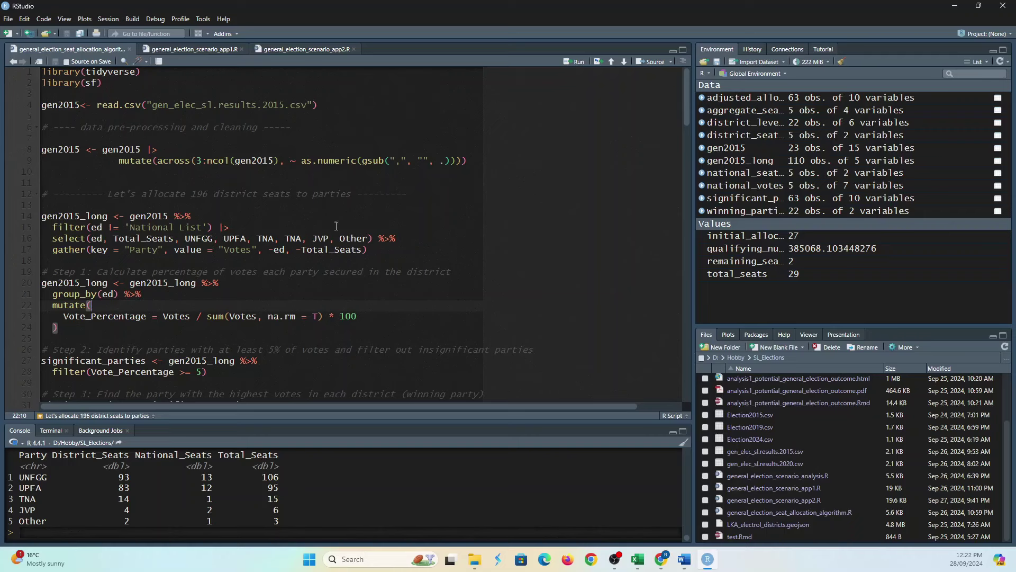
{"action": "left_click", "coordinate": [356, 161]}
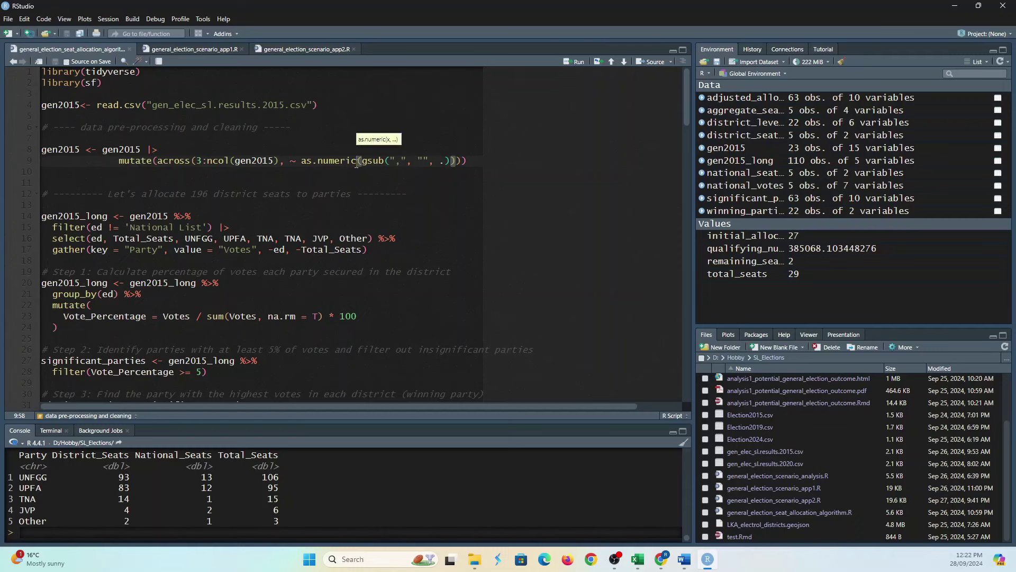
{"action": "left_click_drag", "start_coordinate": [328, 105], "coordinate": [176, 112]}
{"action": "left_click_drag", "start_coordinate": [60, 116], "coordinate": [33, 106]}
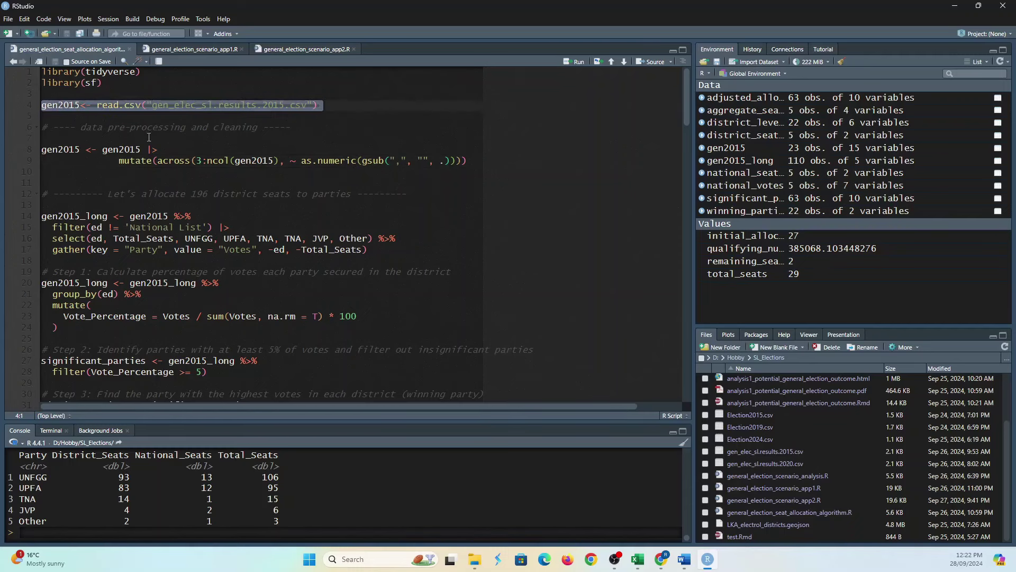
{"action": "left_click", "coordinate": [228, 106]}
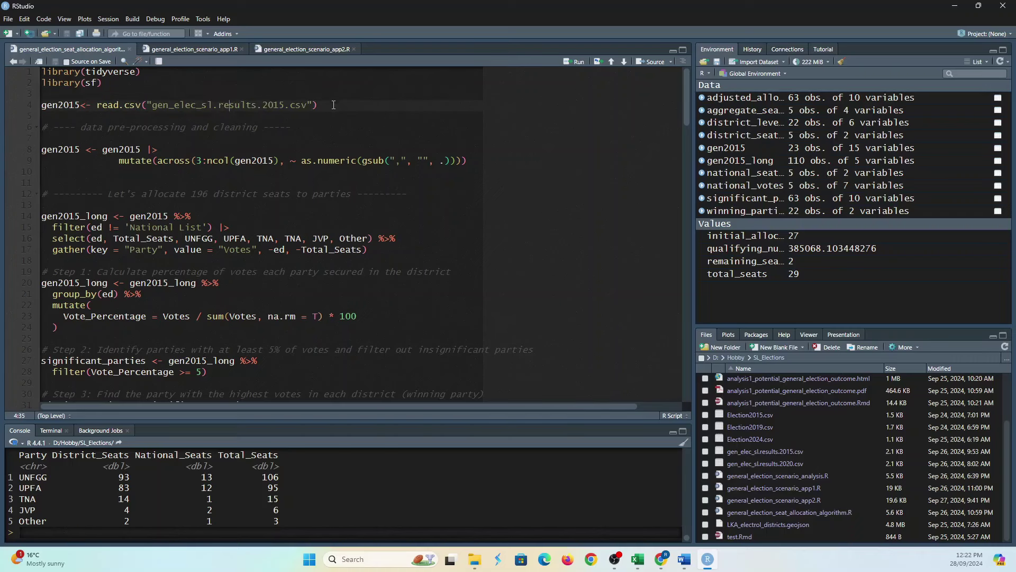
{"action": "left_click_drag", "start_coordinate": [318, 105], "coordinate": [37, 105]}
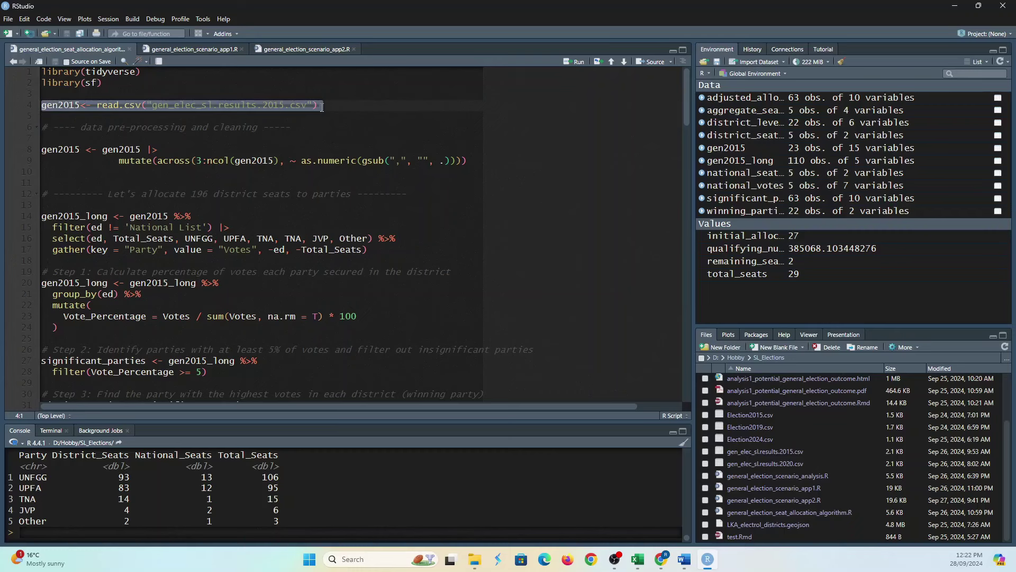
{"action": "left_click", "coordinate": [327, 112]}
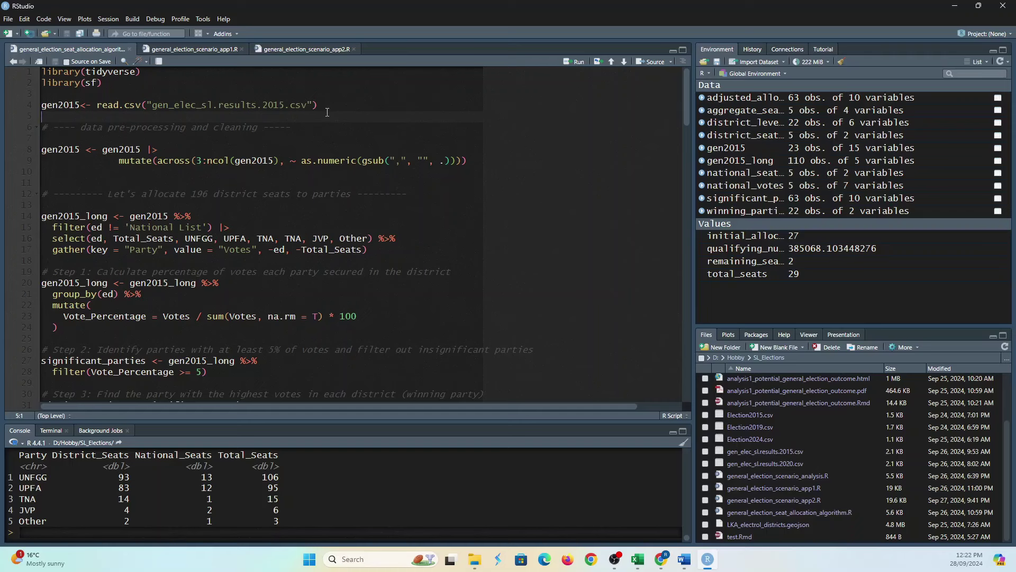
Run the entire seat allocation script and inspect UNFGG's district seats in the console output.
{"action": "key", "text": "ctrl+a"}
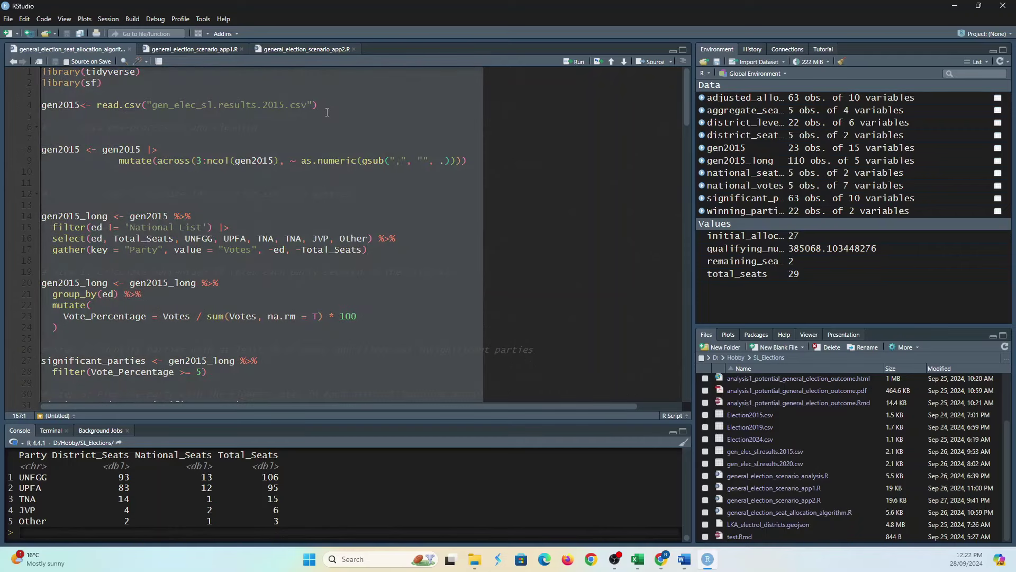
{"action": "key", "text": "ctrl+Return"}
{"action": "left_click_drag", "start_coordinate": [20, 478], "coordinate": [127, 492]}
{"action": "left_click", "coordinate": [127, 491]}
{"action": "left_click_drag", "start_coordinate": [120, 477], "coordinate": [130, 478]}
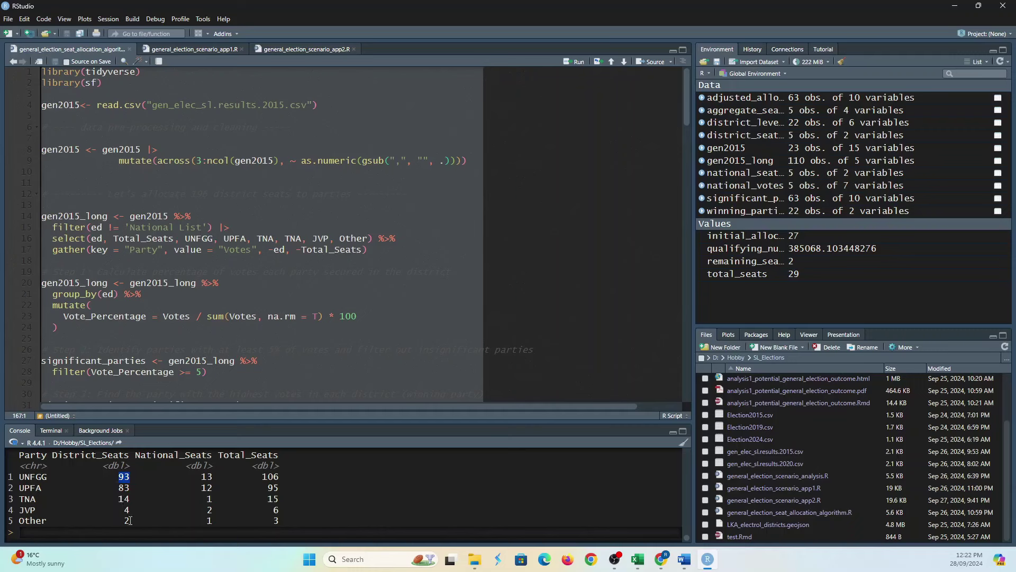
Switch to the gen_elec_sl.results.2015.csv workbook in Excel and check each party's figure in the Total District Seats row.
{"action": "mouse_move", "coordinate": [637, 559]}
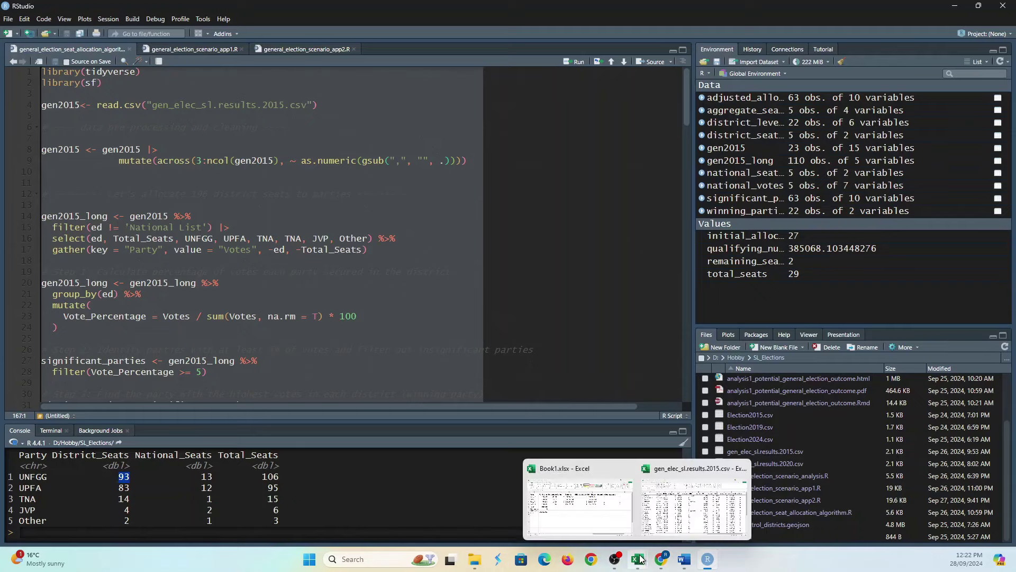
{"action": "left_click", "coordinate": [702, 498]}
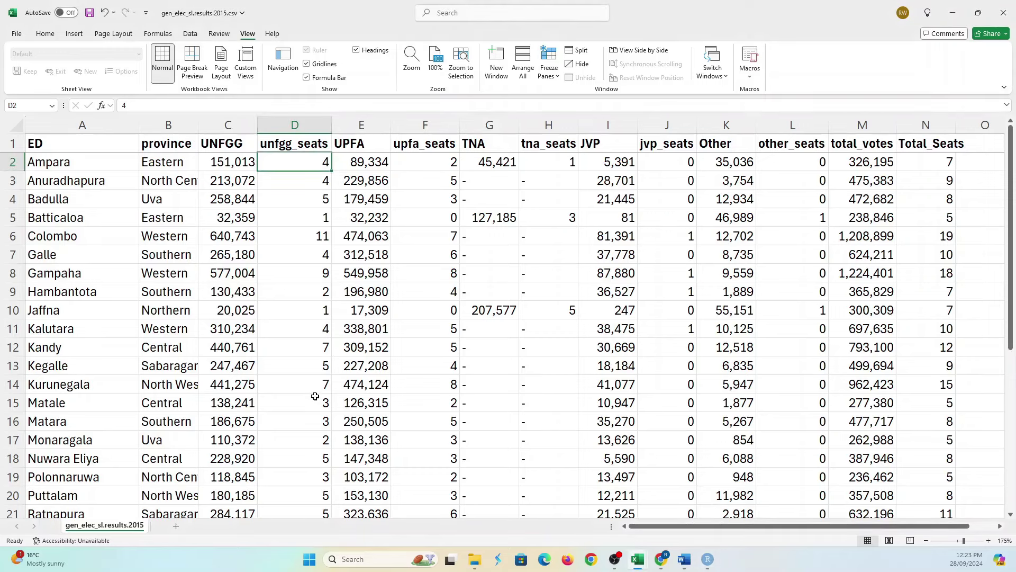
{"action": "scroll", "coordinate": [315, 396], "scroll_direction": "down", "scroll_amount": 4}
{"action": "scroll", "coordinate": [315, 396], "scroll_direction": "up", "scroll_amount": 2}
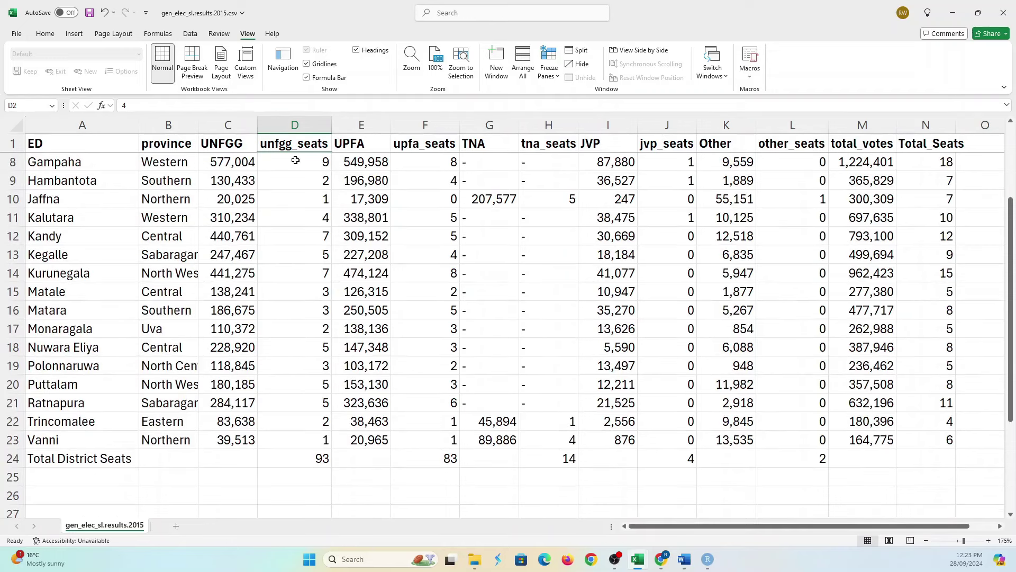
{"action": "left_click", "coordinate": [318, 457]}
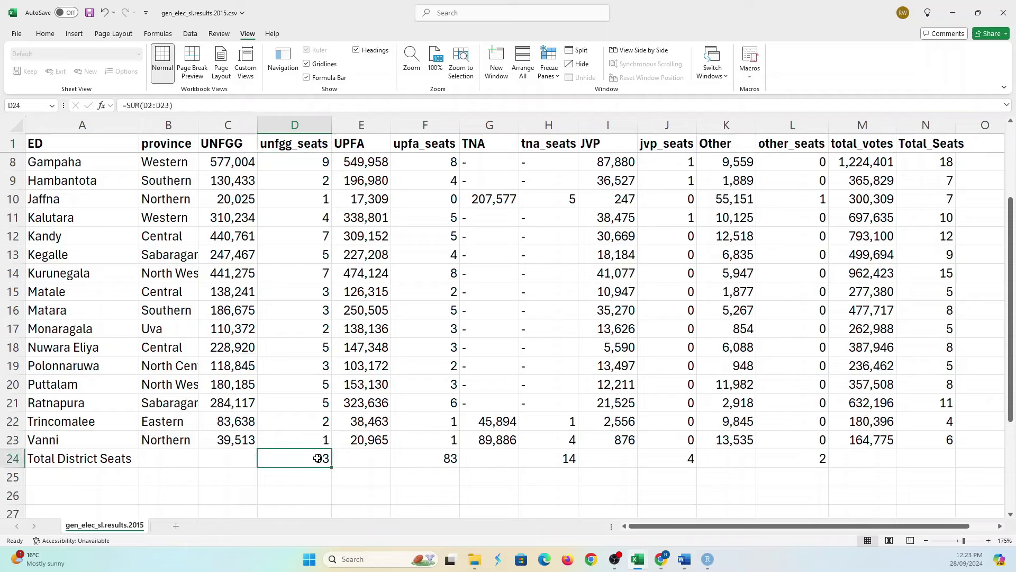
{"action": "left_click", "coordinate": [444, 457]}
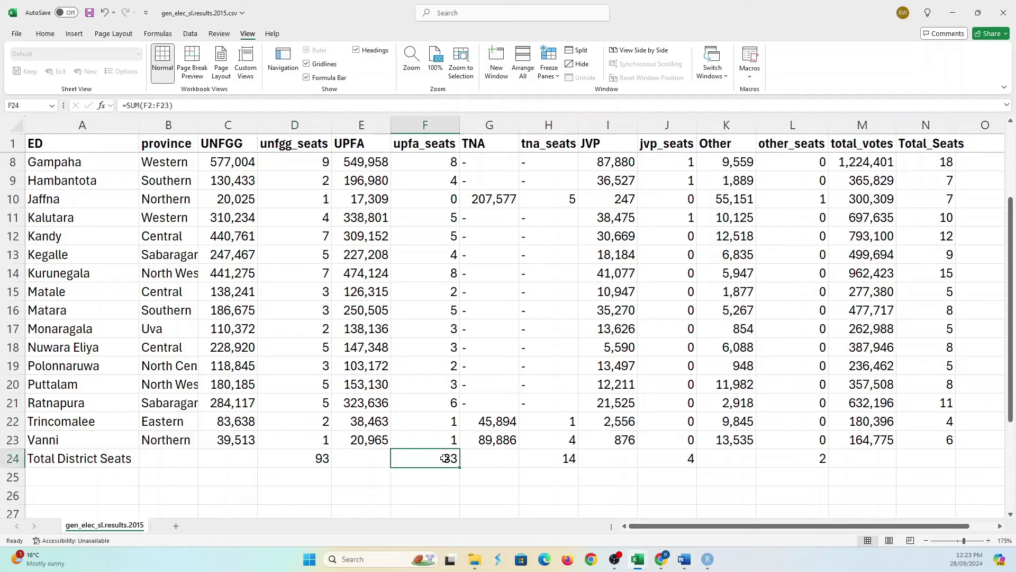
{"action": "left_click", "coordinate": [560, 460]}
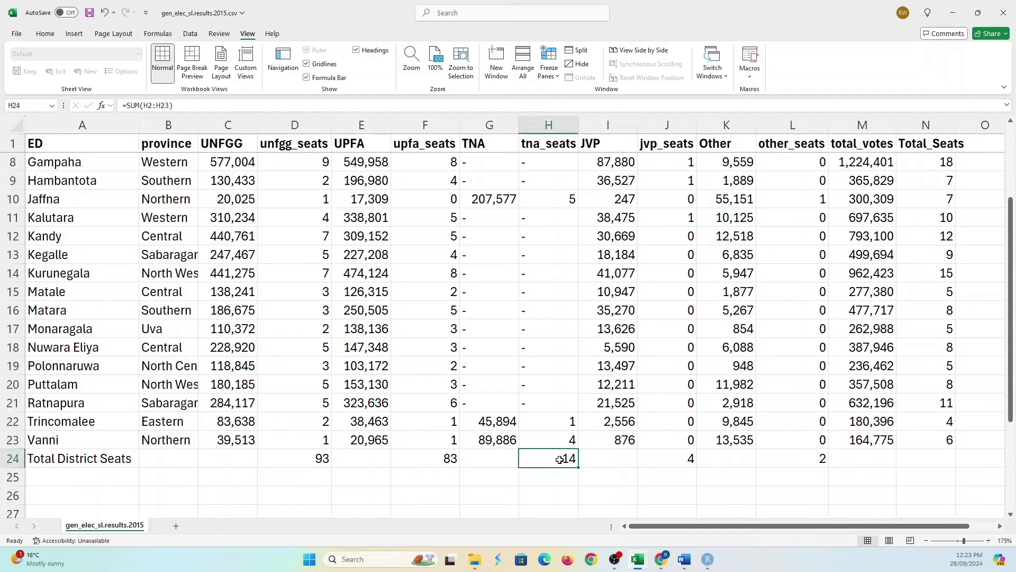
{"action": "left_click", "coordinate": [671, 459]}
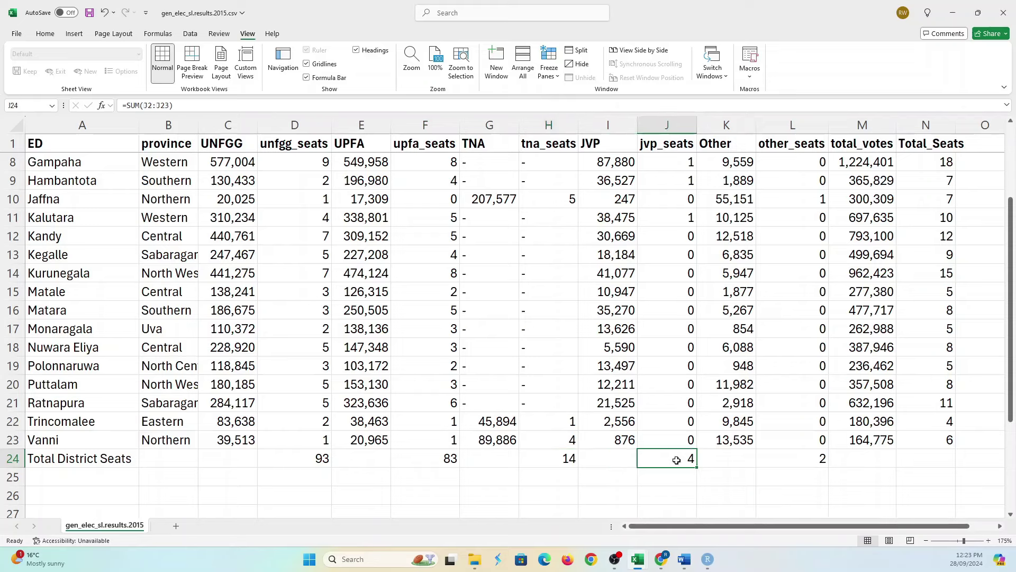
{"action": "left_click", "coordinate": [822, 461]}
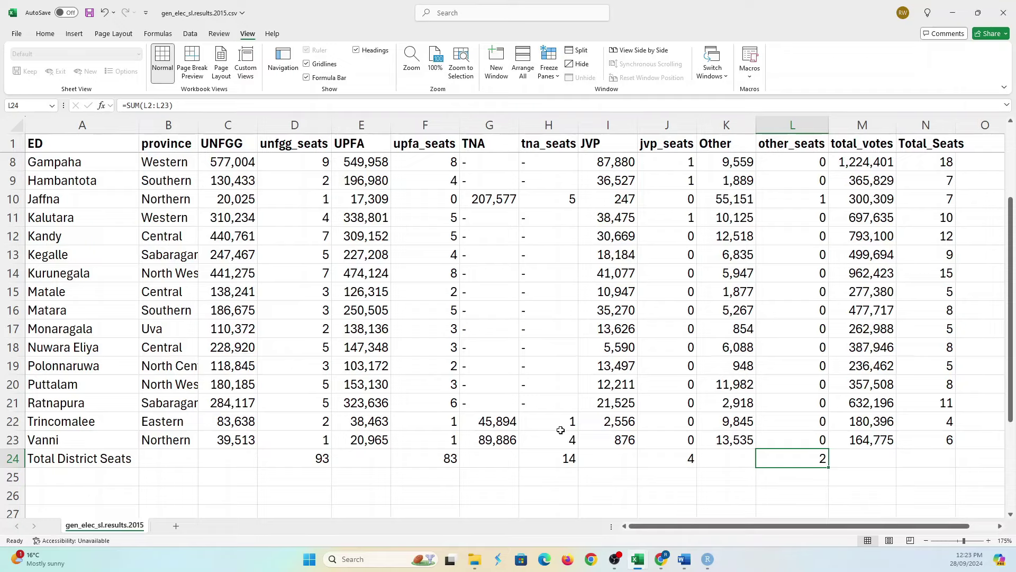
Examine the Other votes from Gampaha through Vanni, singling out Jaffna's value.
{"action": "scroll", "coordinate": [560, 431], "scroll_direction": "down", "scroll_amount": 1}
{"action": "scroll", "coordinate": [560, 430], "scroll_direction": "up", "scroll_amount": 1}
{"action": "left_click_drag", "start_coordinate": [729, 162], "coordinate": [726, 441]}
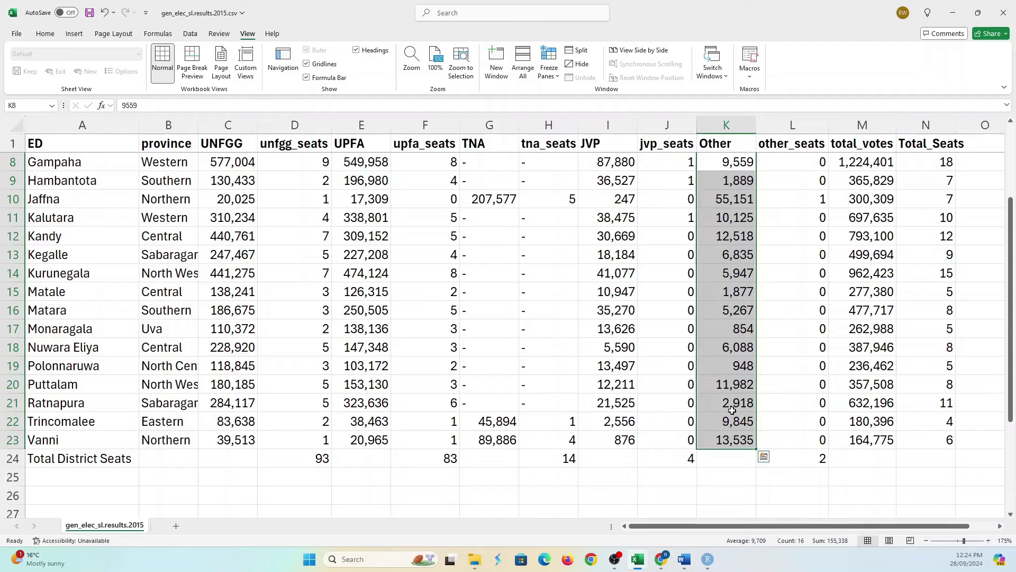
{"action": "left_click", "coordinate": [741, 195]}
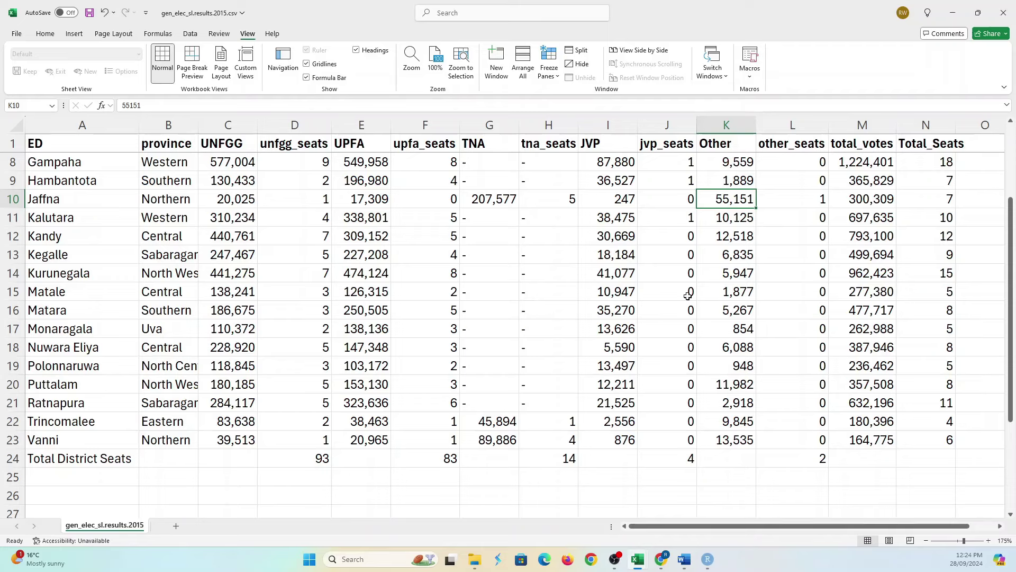
Check the National List seats of UNFGG, UPFA, TNA and JVP, and return to RStudio to compare them with the console output.
{"action": "scroll", "coordinate": [683, 317], "scroll_direction": "down", "scroll_amount": 1}
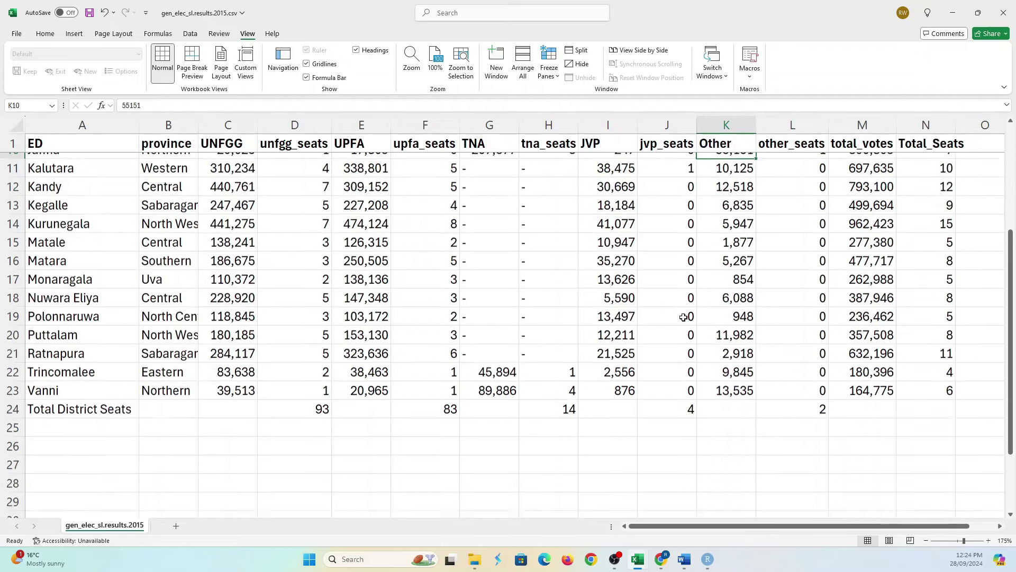
{"action": "scroll", "coordinate": [683, 316], "scroll_direction": "down", "scroll_amount": 2}
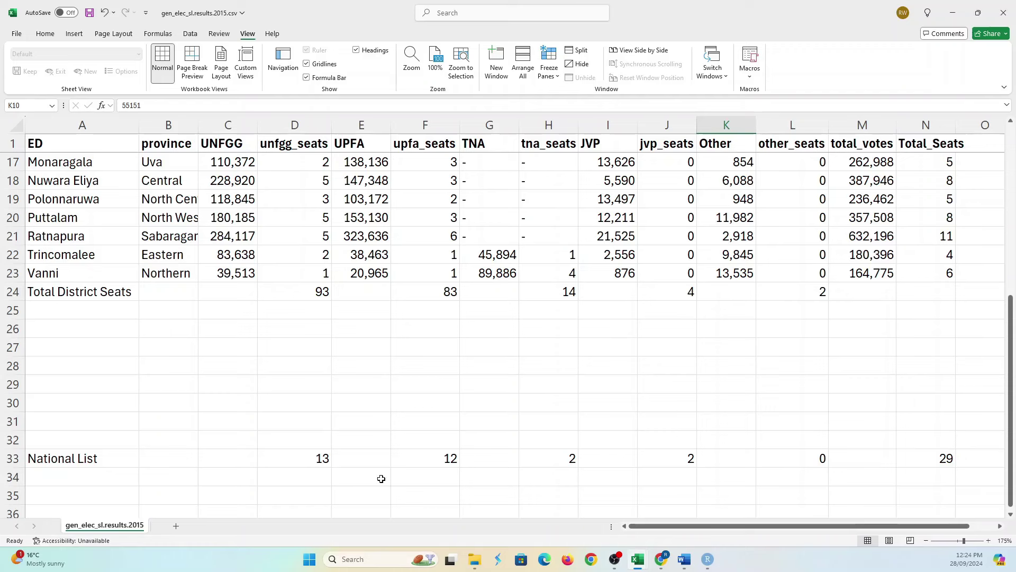
{"action": "left_click", "coordinate": [303, 461]}
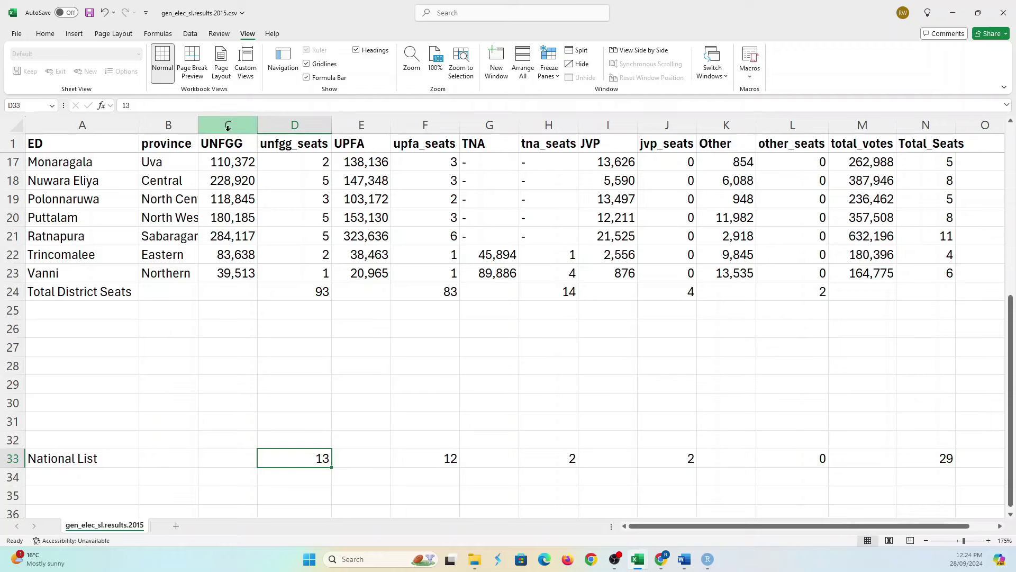
{"action": "left_click", "coordinate": [430, 462]}
{"action": "left_click", "coordinate": [558, 459]}
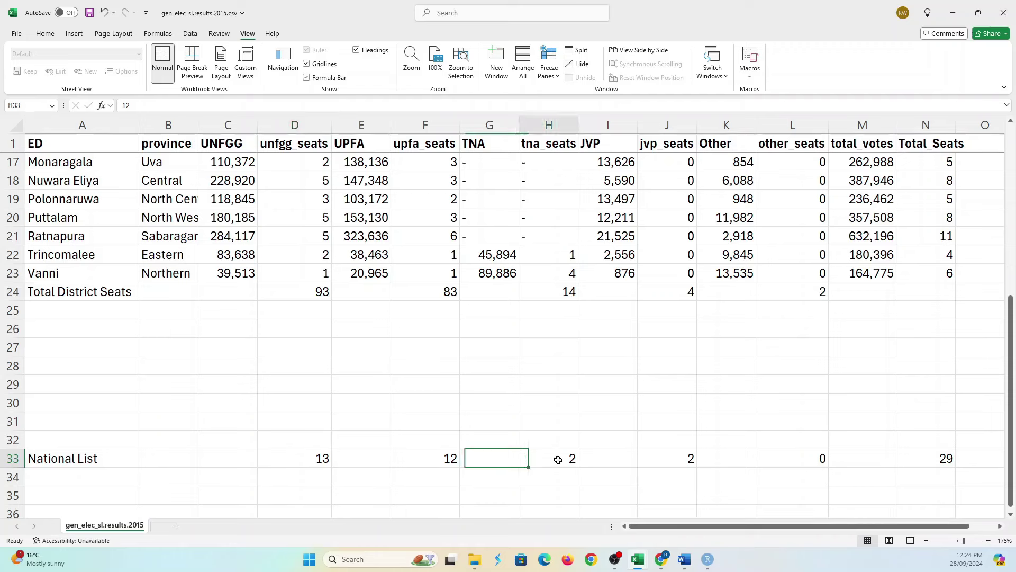
{"action": "left_click", "coordinate": [673, 455]}
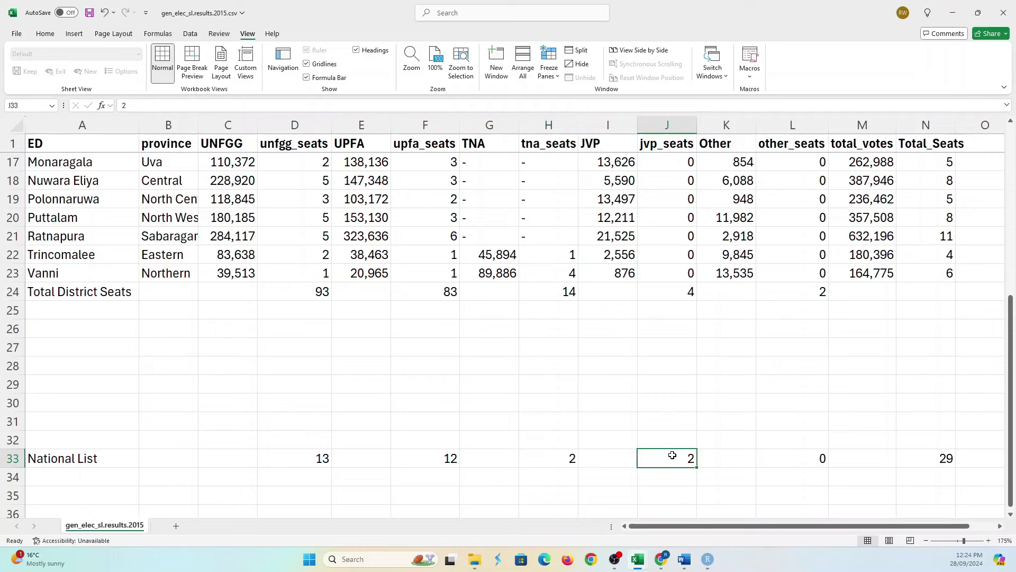
{"action": "mouse_move", "coordinate": [708, 559]}
{"action": "left_click", "coordinate": [708, 541]}
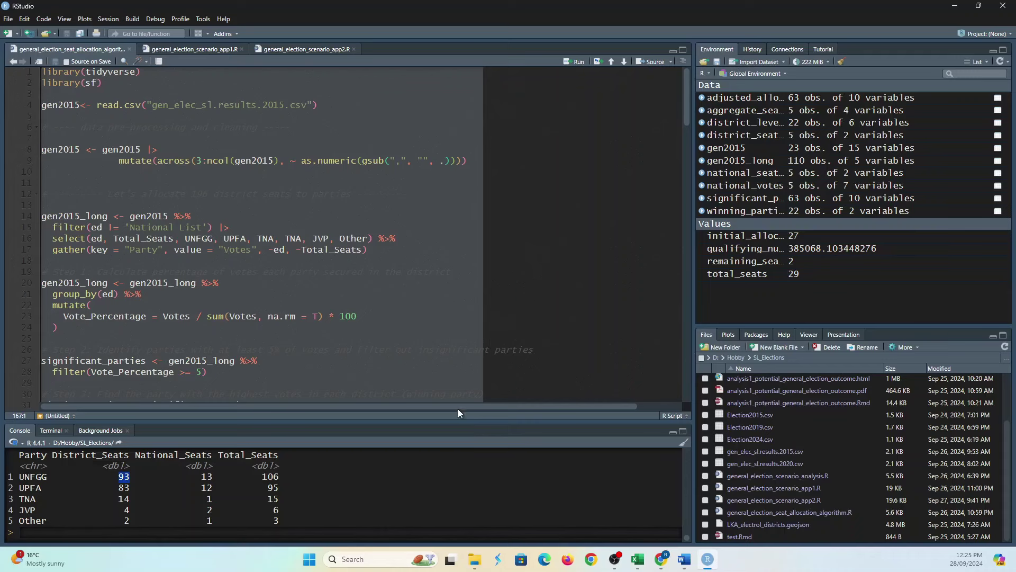